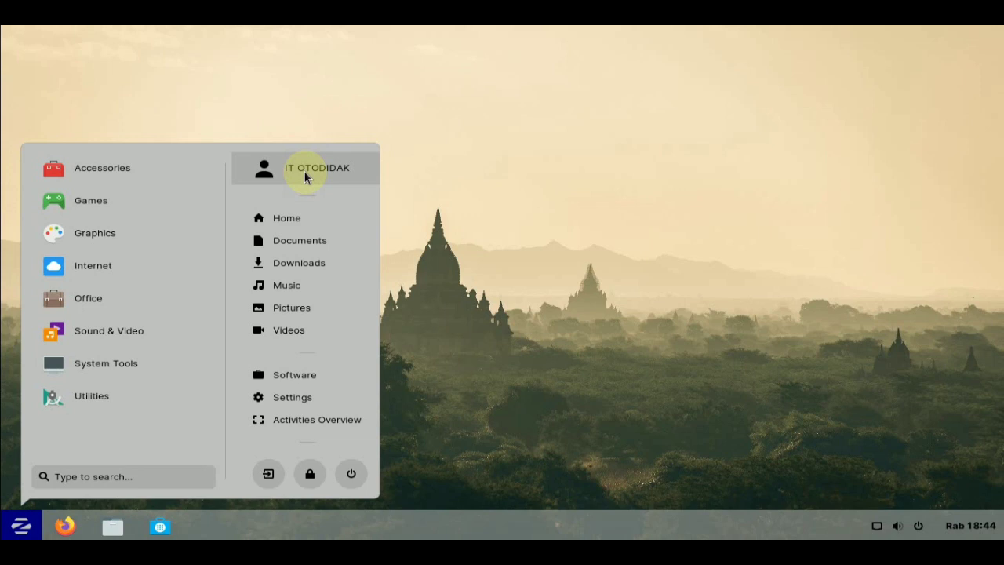
Open the file manager to view the folders in Home
{"action": "left_click", "coordinate": [113, 528]}
{"action": "left_click", "coordinate": [113, 526]}
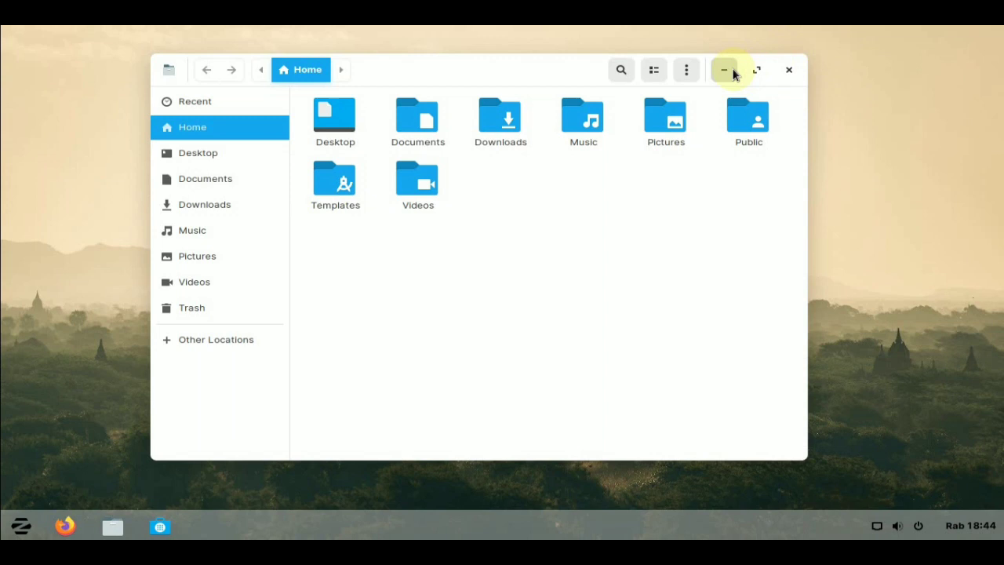
{"action": "left_click", "coordinate": [109, 175]}
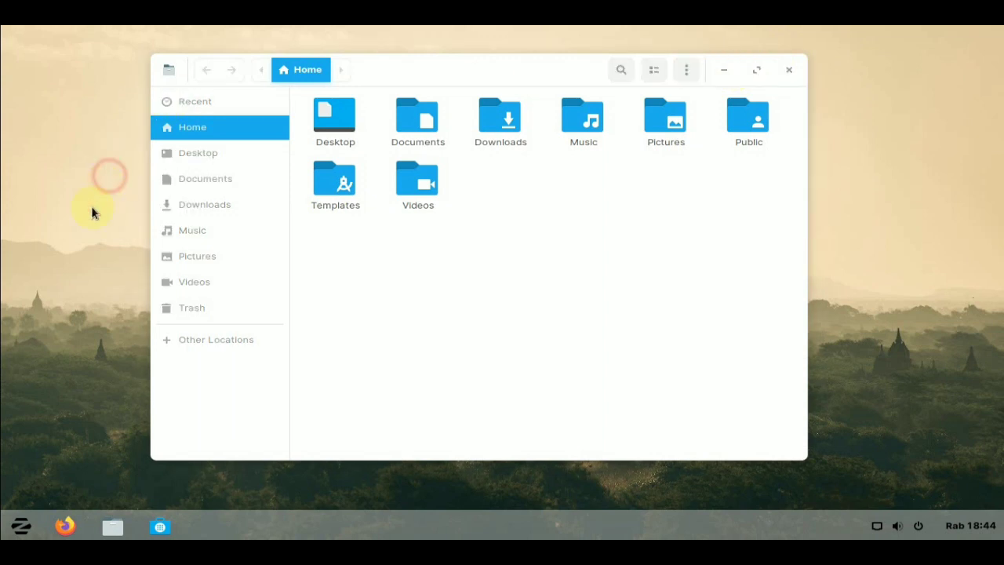
Switch to Firefox and examine the Ultimate, Core and Lite editions on the Zorin OS download page, including the Linux.org download tab
{"action": "left_click", "coordinate": [58, 533]}
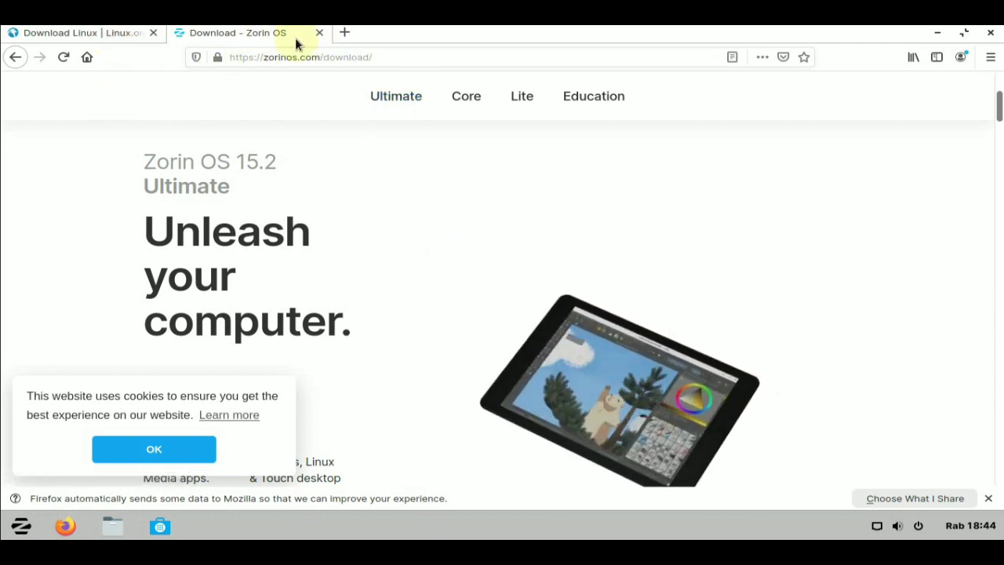
{"action": "scroll", "coordinate": [309, 197], "scroll_direction": "down", "scroll_amount": 3}
{"action": "scroll", "coordinate": [307, 197], "scroll_direction": "down", "scroll_amount": 5}
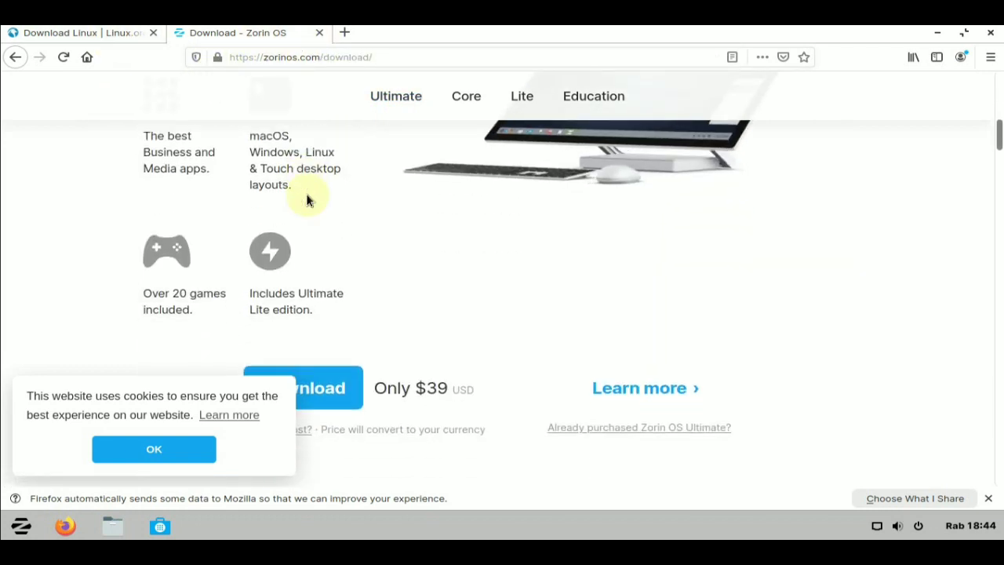
{"action": "scroll", "coordinate": [541, 202], "scroll_direction": "down", "scroll_amount": 10}
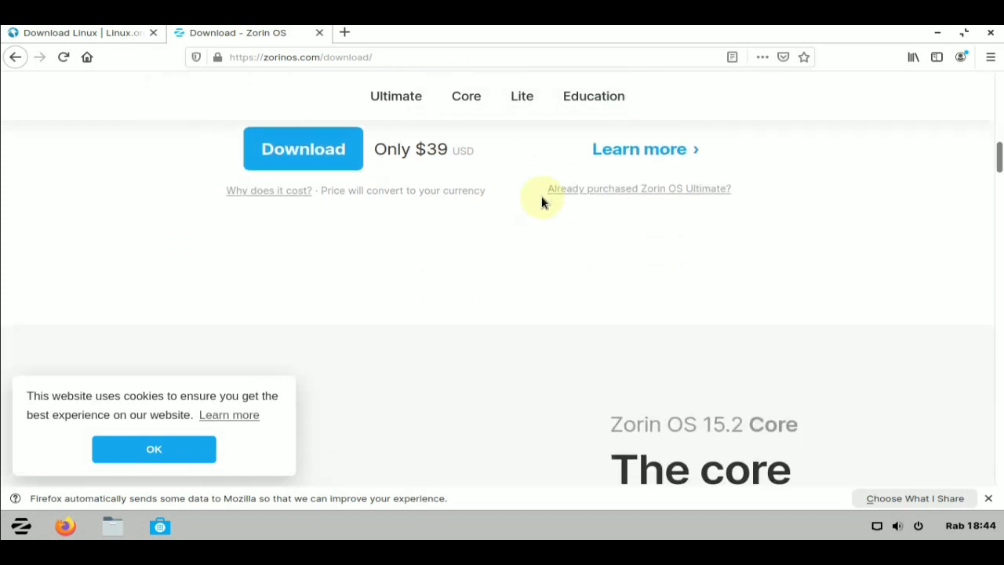
{"action": "scroll", "coordinate": [541, 202], "scroll_direction": "down", "scroll_amount": 2}
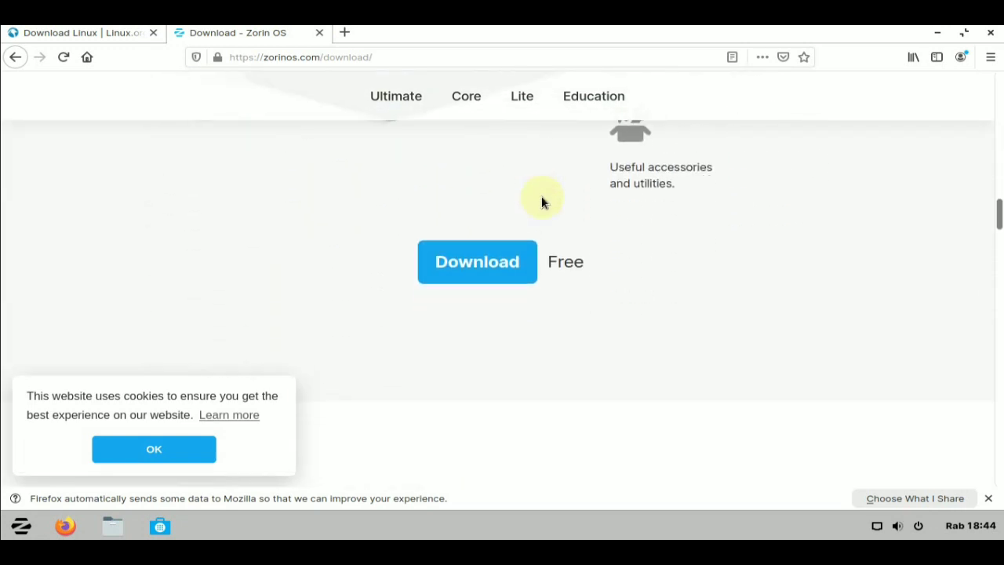
{"action": "scroll", "coordinate": [556, 197], "scroll_direction": "down", "scroll_amount": 7}
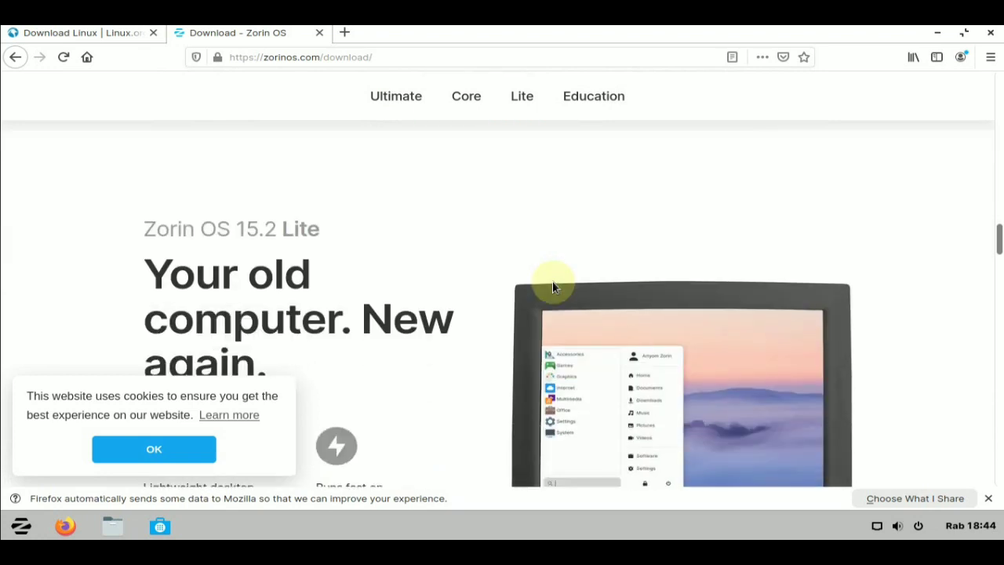
{"action": "scroll", "coordinate": [497, 392], "scroll_direction": "down", "scroll_amount": 4}
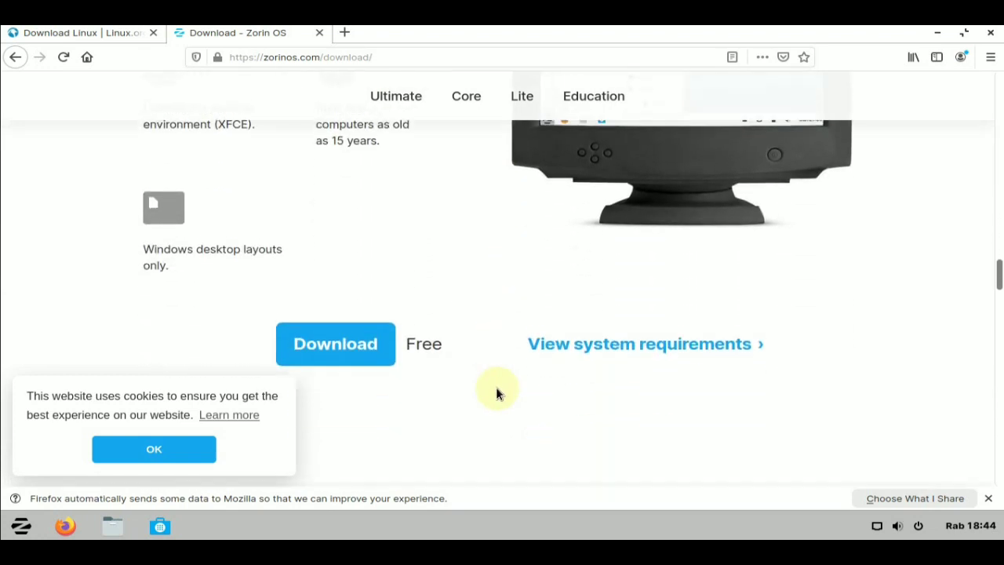
{"action": "left_click", "coordinate": [43, 33]}
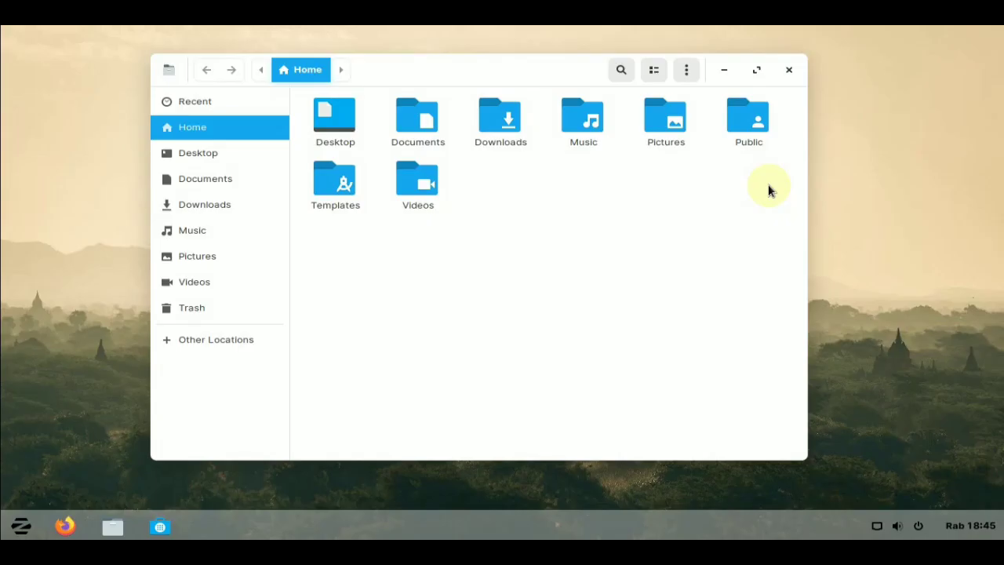
{"action": "left_click", "coordinate": [31, 532]}
{"action": "left_click", "coordinate": [31, 533]}
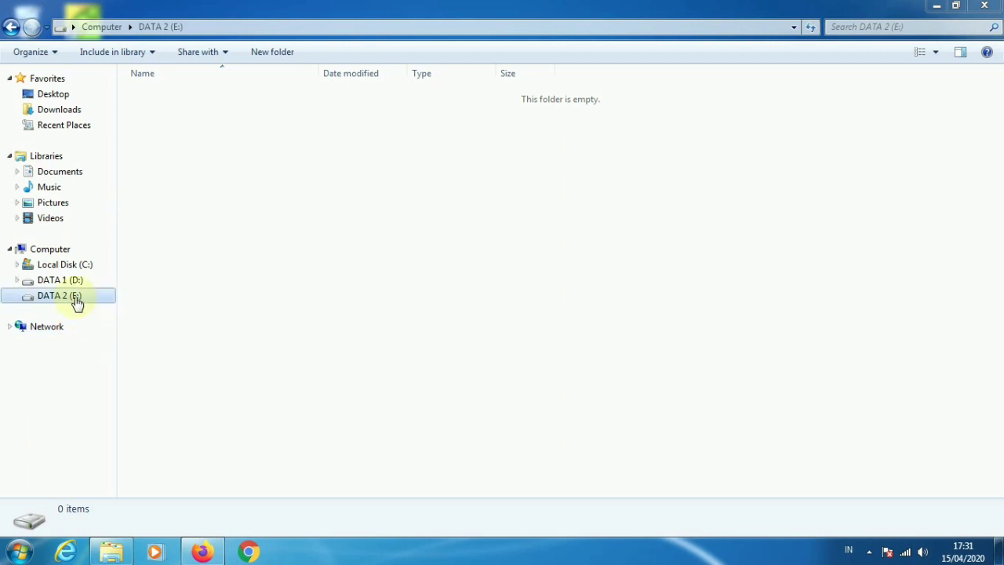
Create a folder named zorin OS on the DATA 2 (E:) drive and close the Explorer window
{"action": "right_click", "coordinate": [251, 168]}
{"action": "left_click", "coordinate": [288, 345]}
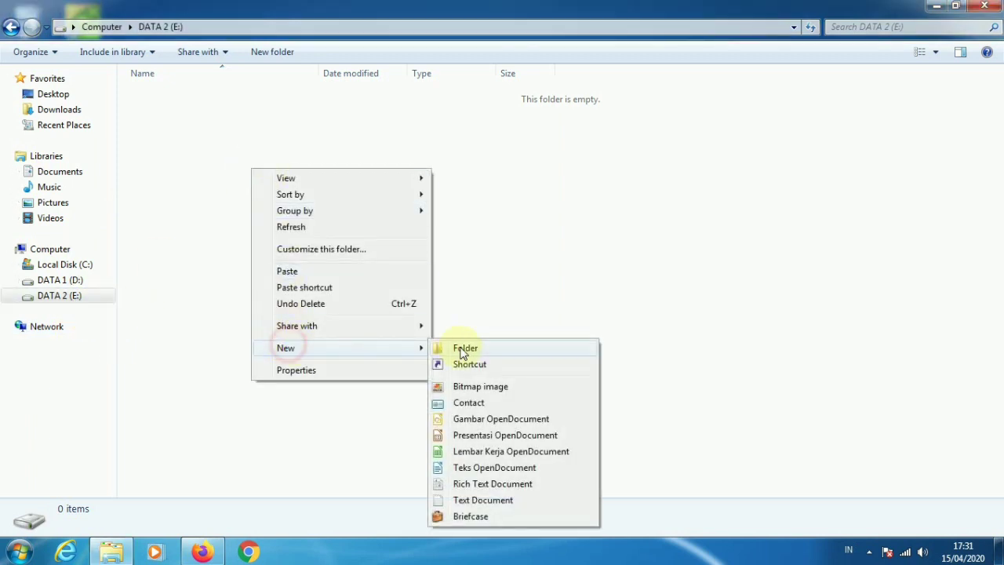
{"action": "left_click", "coordinate": [465, 348]}
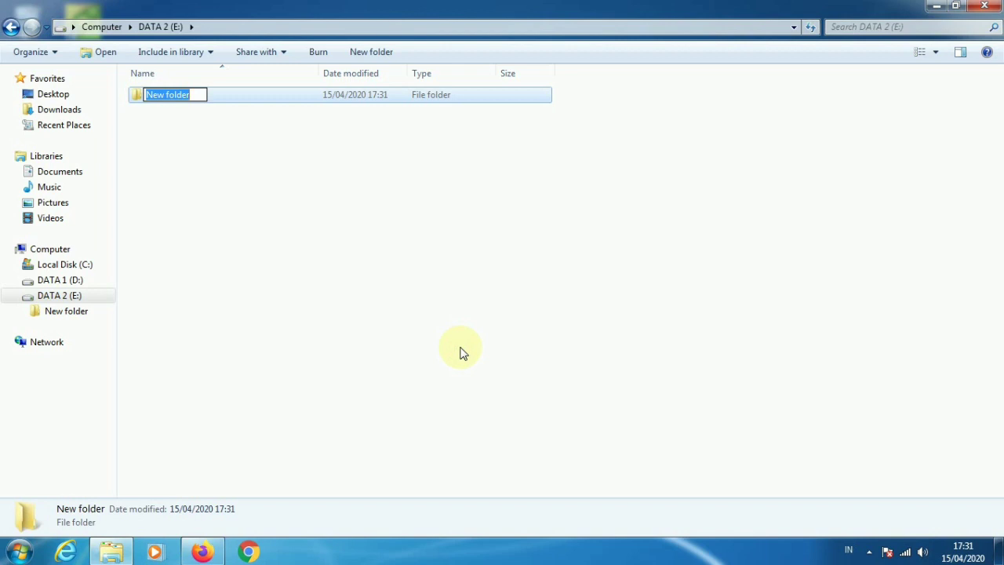
{"action": "type", "text": "zorin OS"}
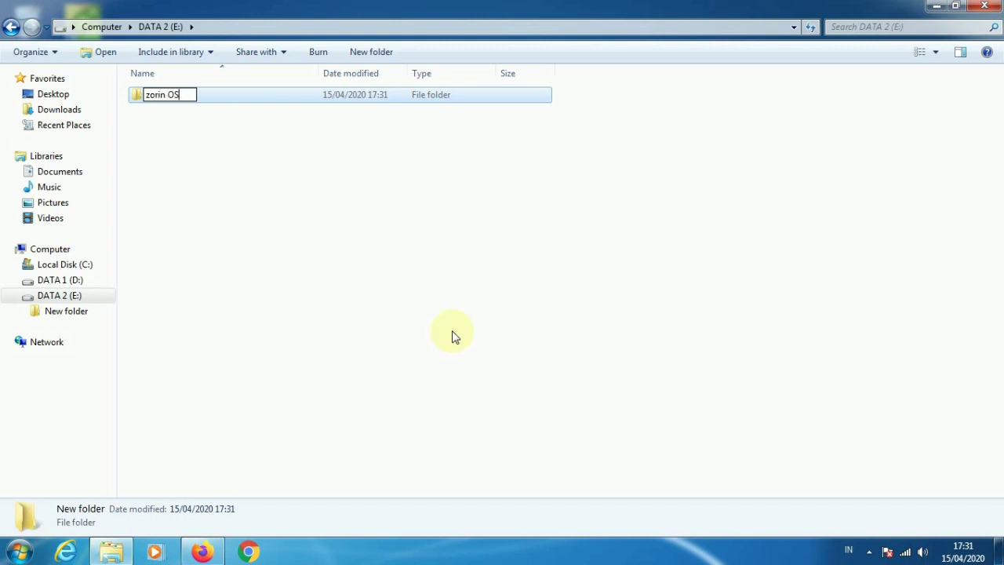
{"action": "key", "text": "Return"}
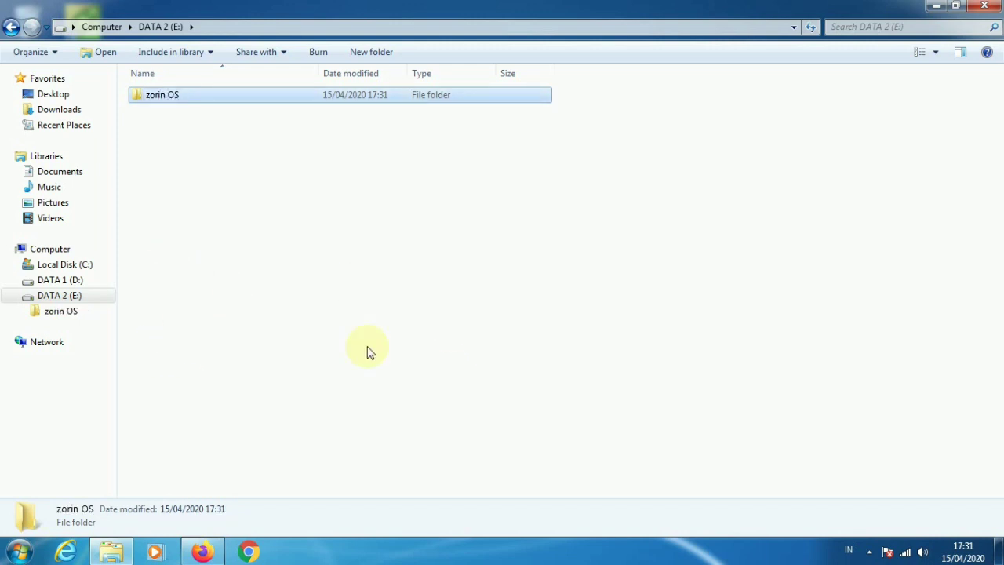
{"action": "left_click", "coordinate": [984, 5]}
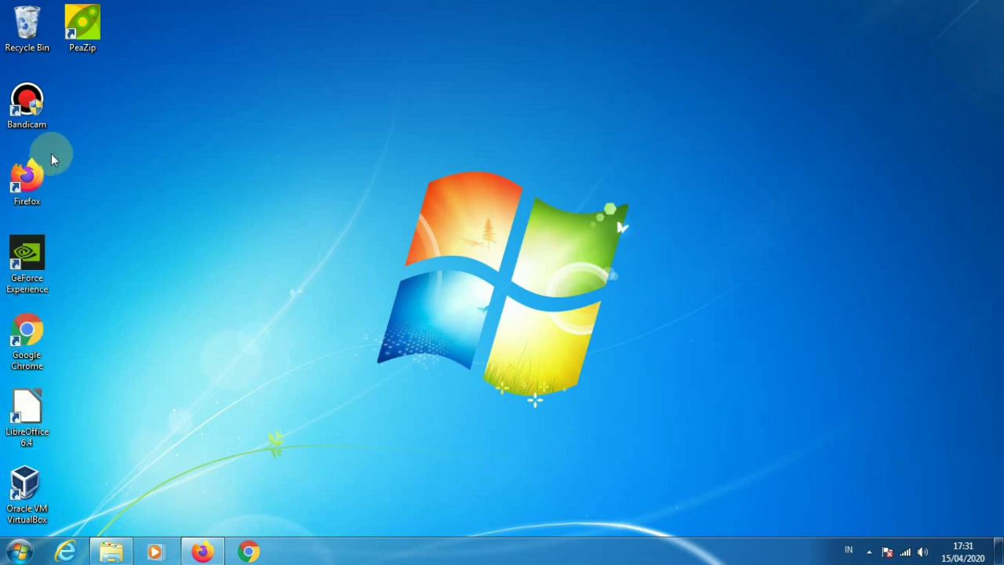
Launch Oracle VM VirtualBox, maximize it and begin a new virtual machine named Zorin os
{"action": "double_click", "coordinate": [26, 486]}
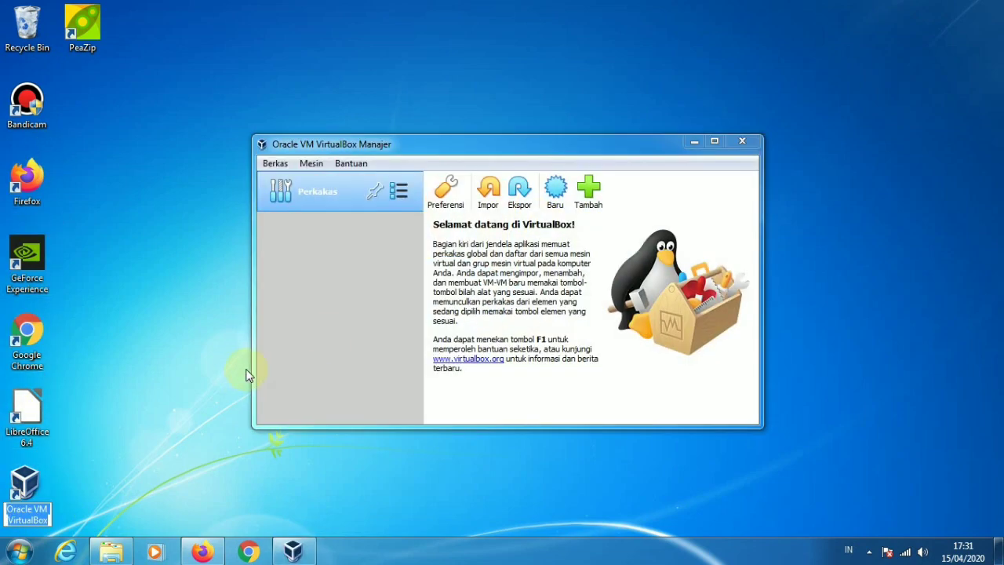
{"action": "left_click", "coordinate": [714, 142]}
{"action": "left_click", "coordinate": [466, 61]}
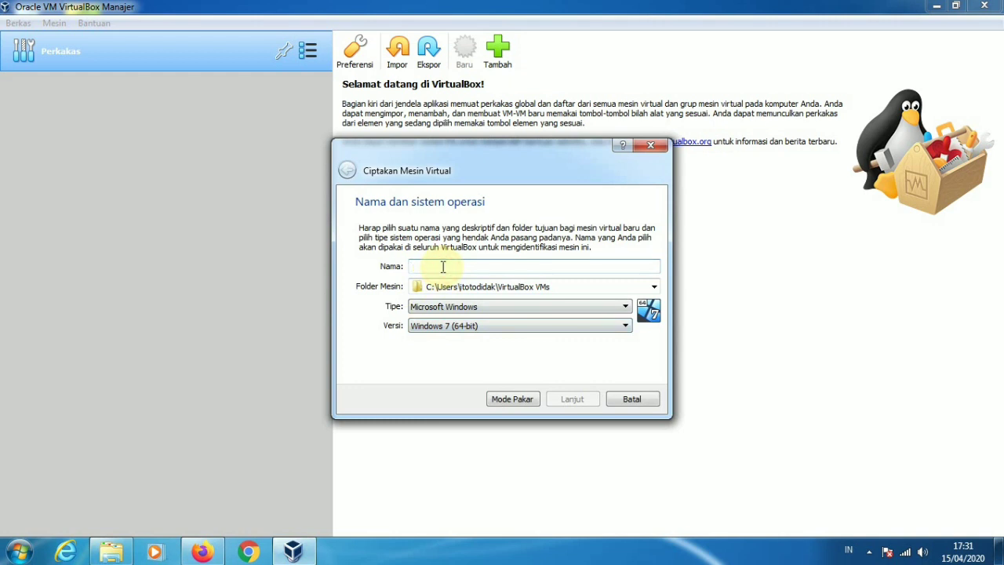
{"action": "type", "text": "Zot"}
{"action": "type", "text": "in os"}
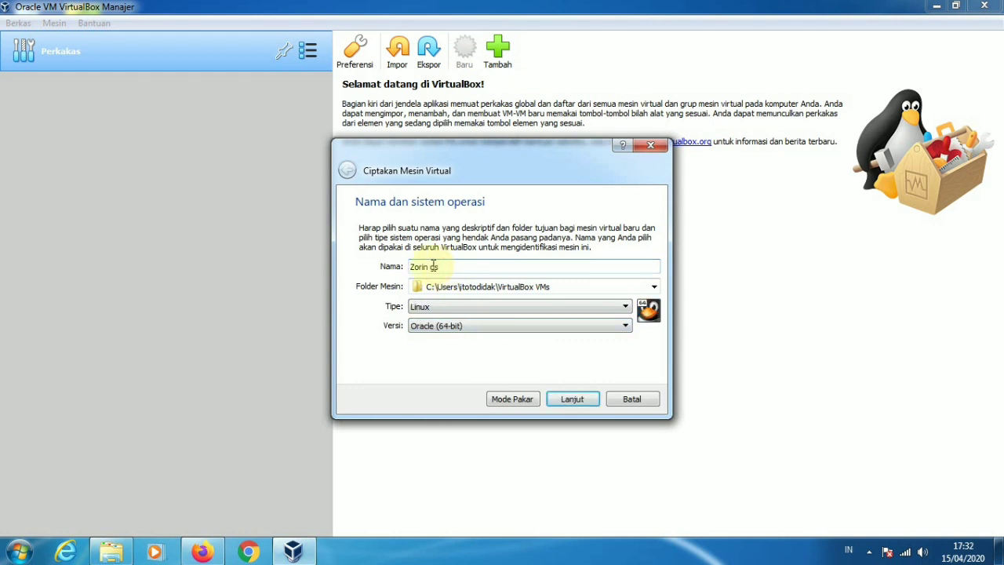
Set the machine folder to E:\zorin OS
{"action": "left_click", "coordinate": [653, 286]}
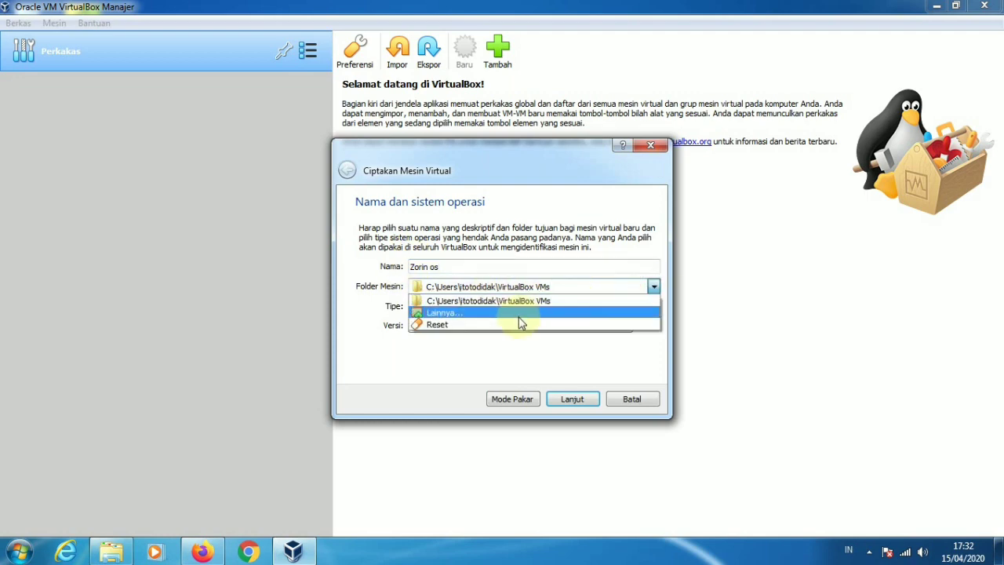
{"action": "left_click", "coordinate": [520, 317]}
{"action": "left_click_drag", "start_coordinate": [445, 339], "coordinate": [453, 415]}
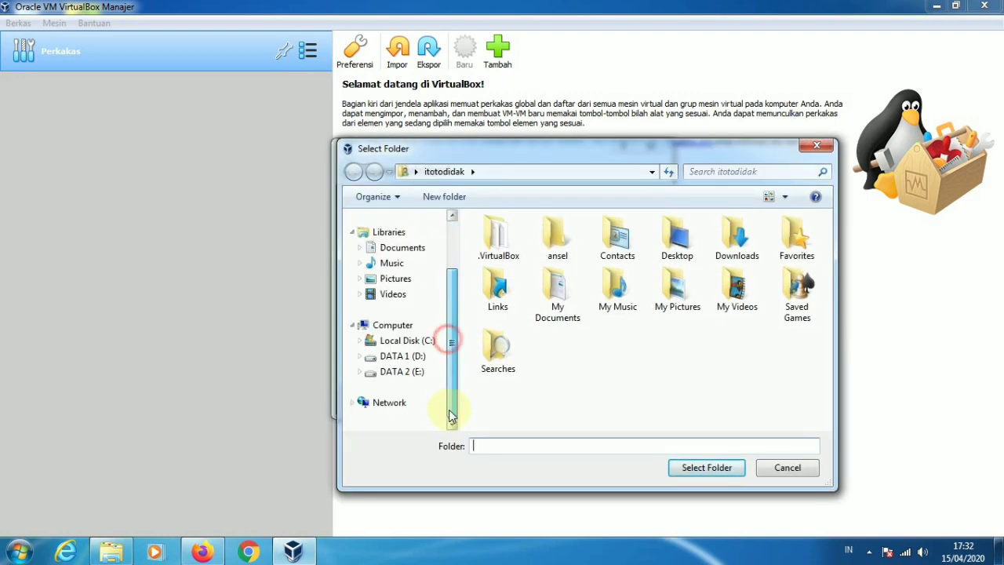
{"action": "left_click", "coordinate": [410, 372]}
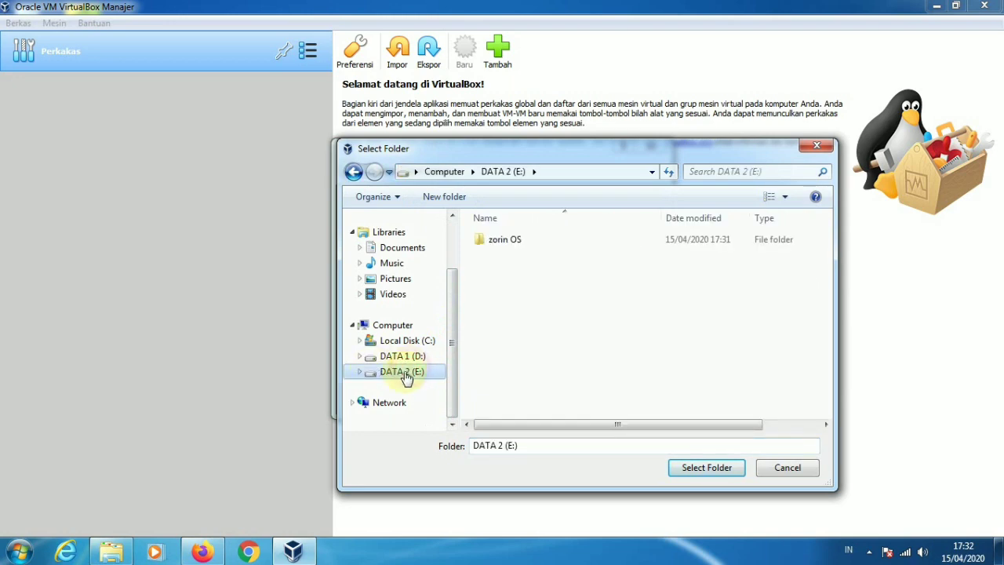
{"action": "left_click", "coordinate": [518, 241]}
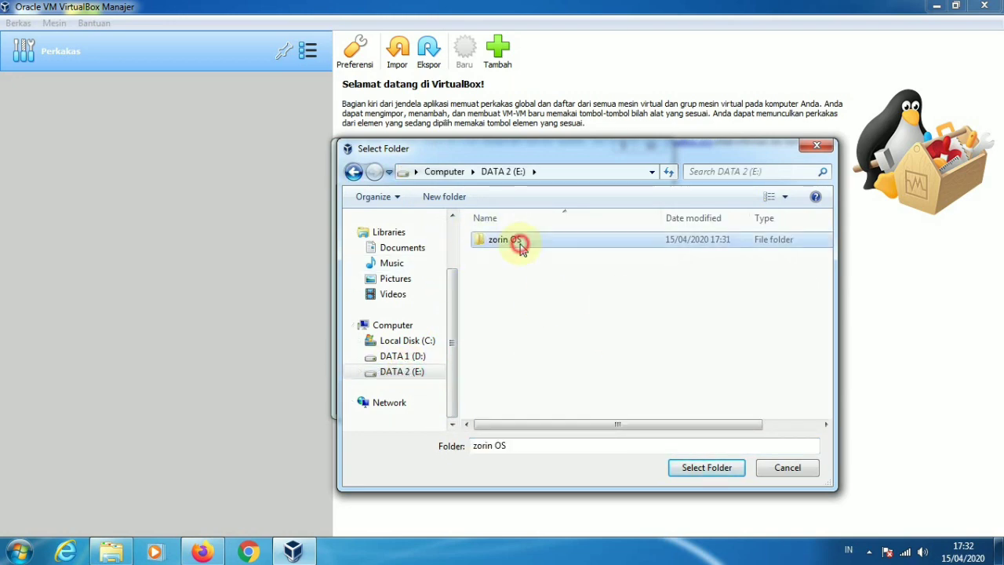
{"action": "left_click", "coordinate": [715, 468]}
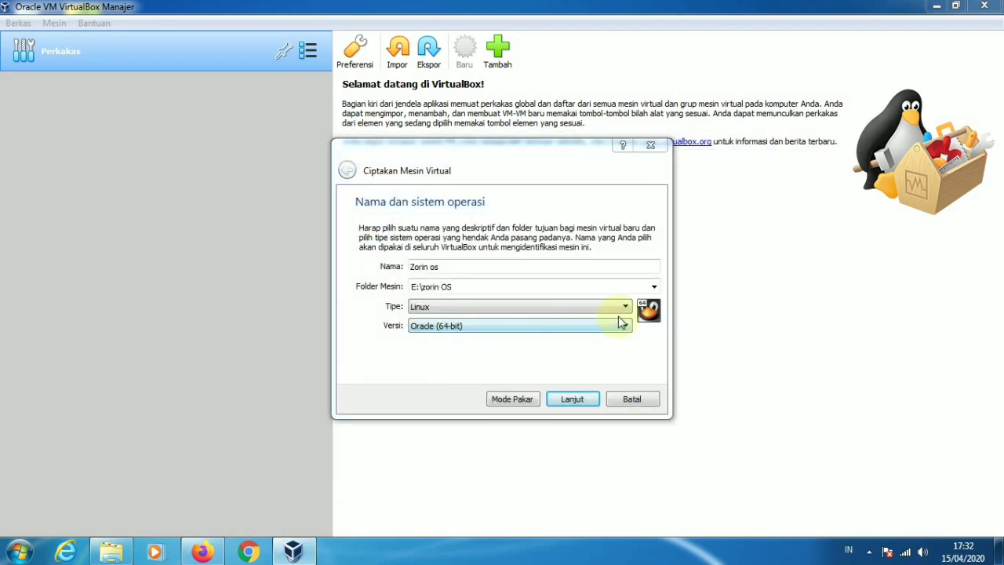
Keep the type as Linux, set the version to Ubuntu (64-bit) and continue to the memory size
{"action": "left_click", "coordinate": [624, 307]}
{"action": "left_click", "coordinate": [626, 309]}
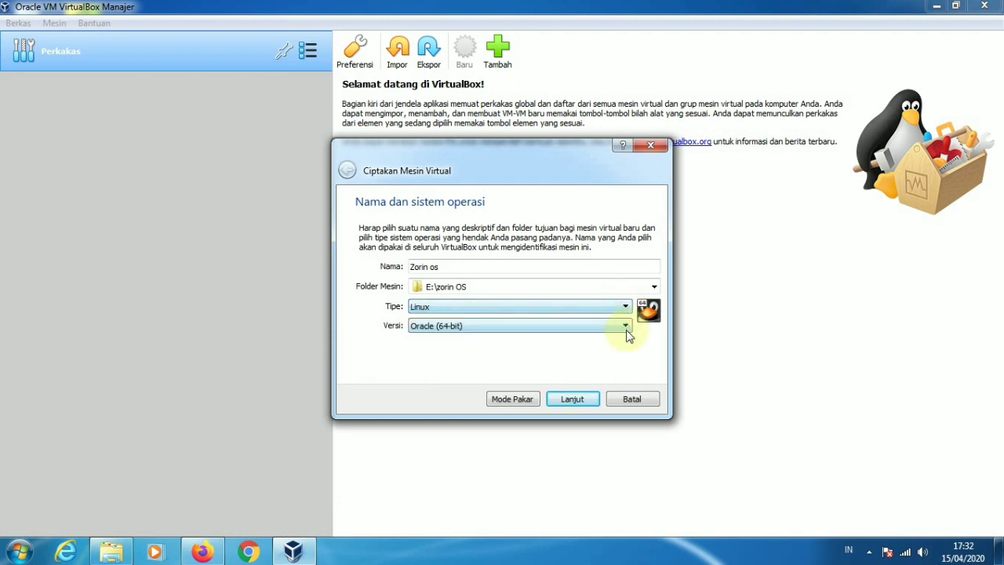
{"action": "left_click", "coordinate": [625, 330]}
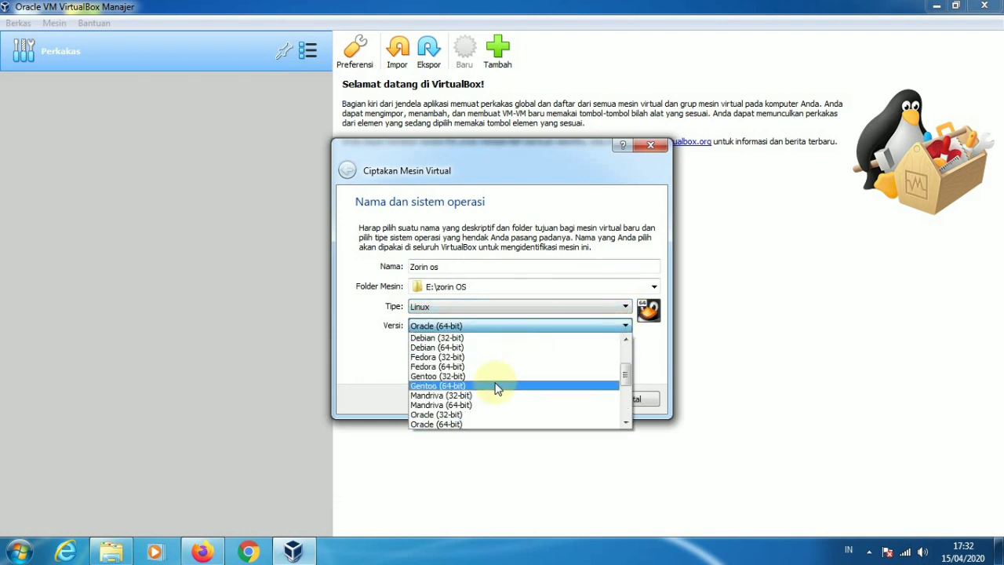
{"action": "scroll", "coordinate": [499, 394], "scroll_direction": "down", "scroll_amount": 3}
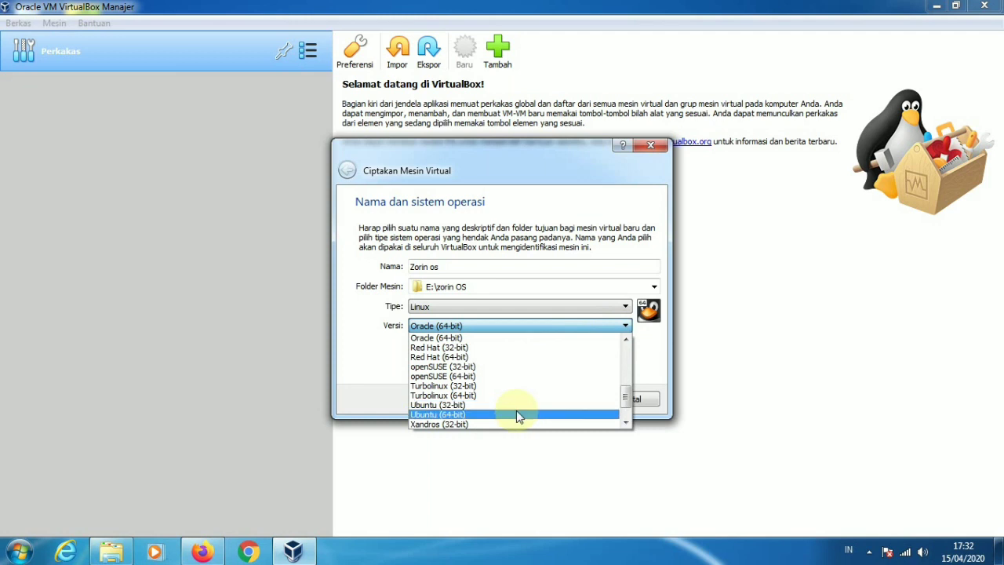
{"action": "left_click", "coordinate": [516, 414]}
{"action": "left_click", "coordinate": [592, 403]}
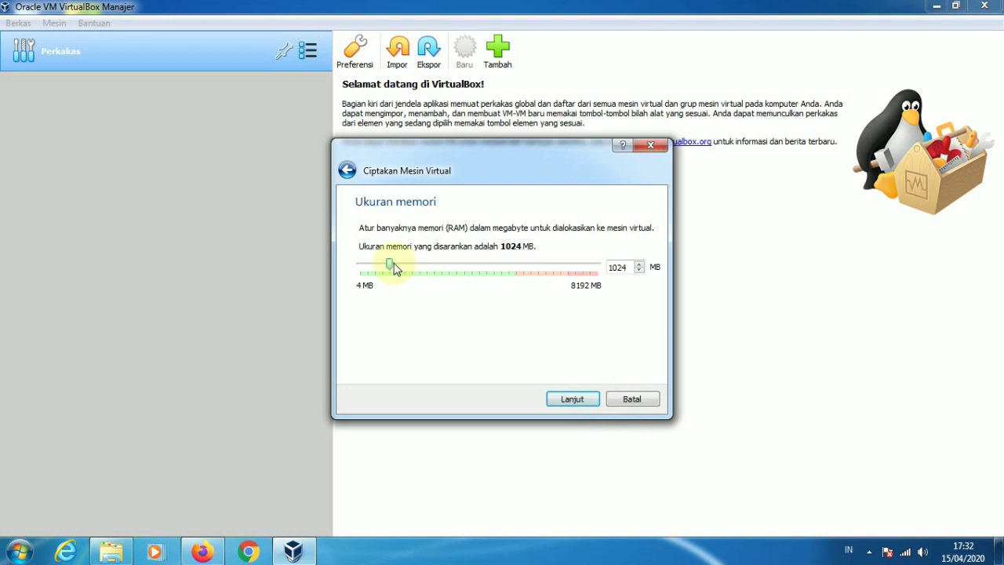
Allocate 2223 MB of memory and choose to create a new virtual hard disk now
{"action": "left_click_drag", "start_coordinate": [395, 269], "coordinate": [416, 269]}
{"action": "left_click", "coordinate": [591, 405]}
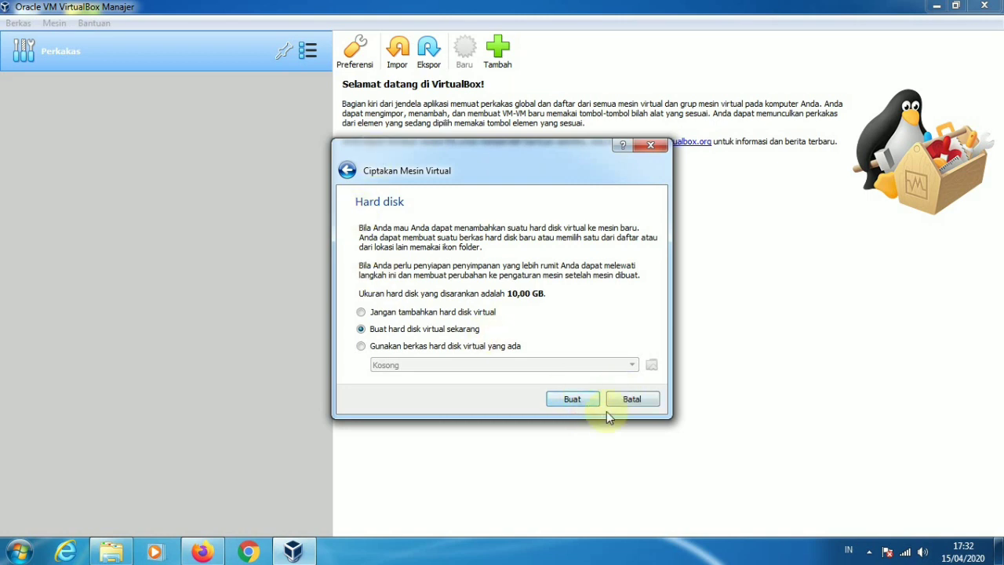
{"action": "left_click", "coordinate": [573, 402]}
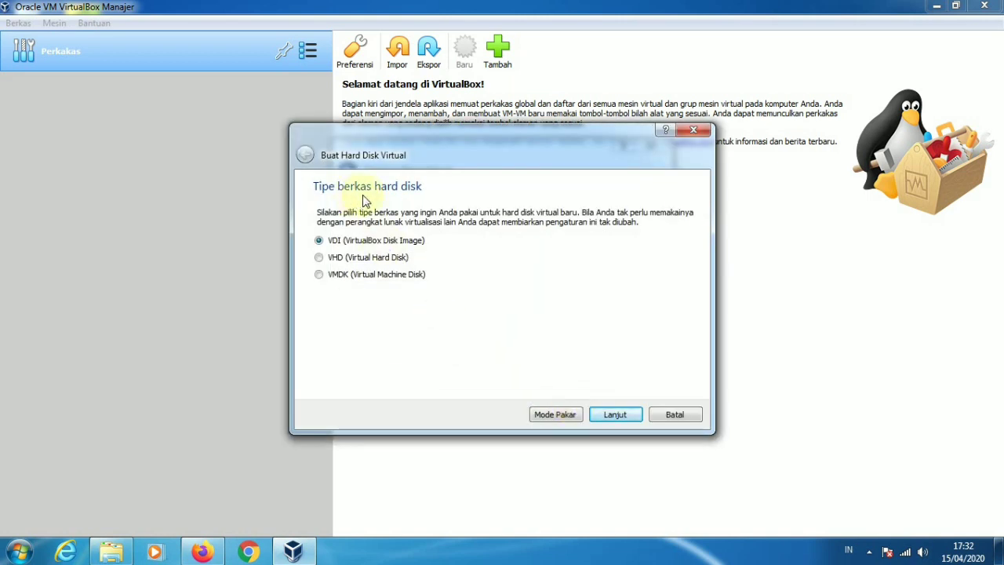
Create the virtual hard disk as a dynamically allocated VDI with a size of 12.08 GB
{"action": "left_click", "coordinate": [616, 416]}
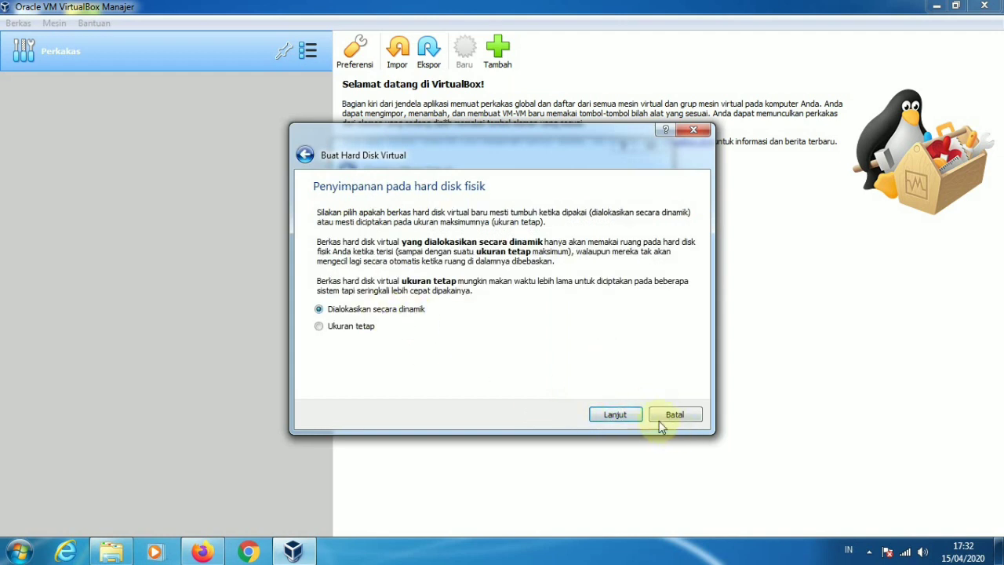
{"action": "left_click", "coordinate": [614, 414]}
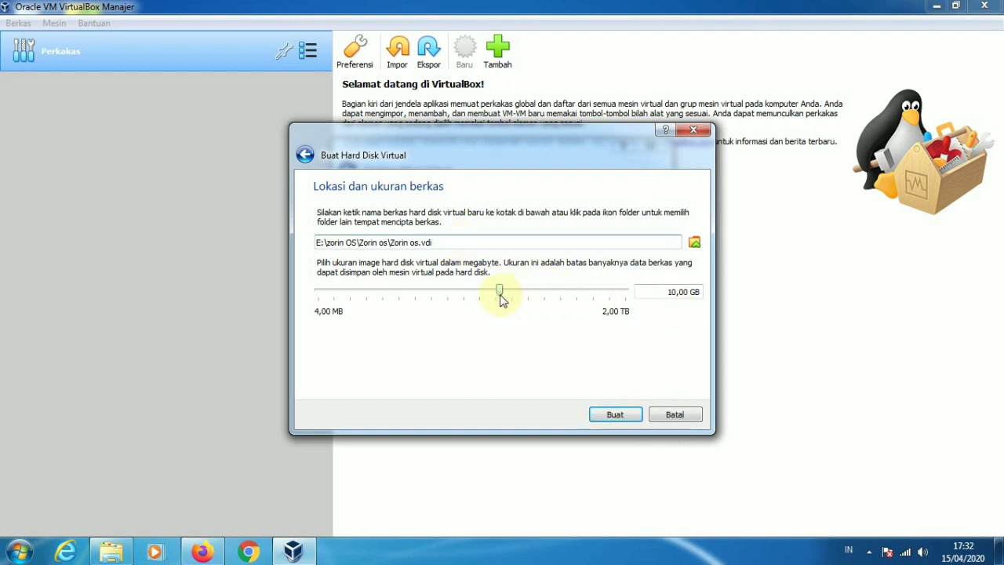
{"action": "left_click_drag", "start_coordinate": [500, 293], "coordinate": [506, 296]}
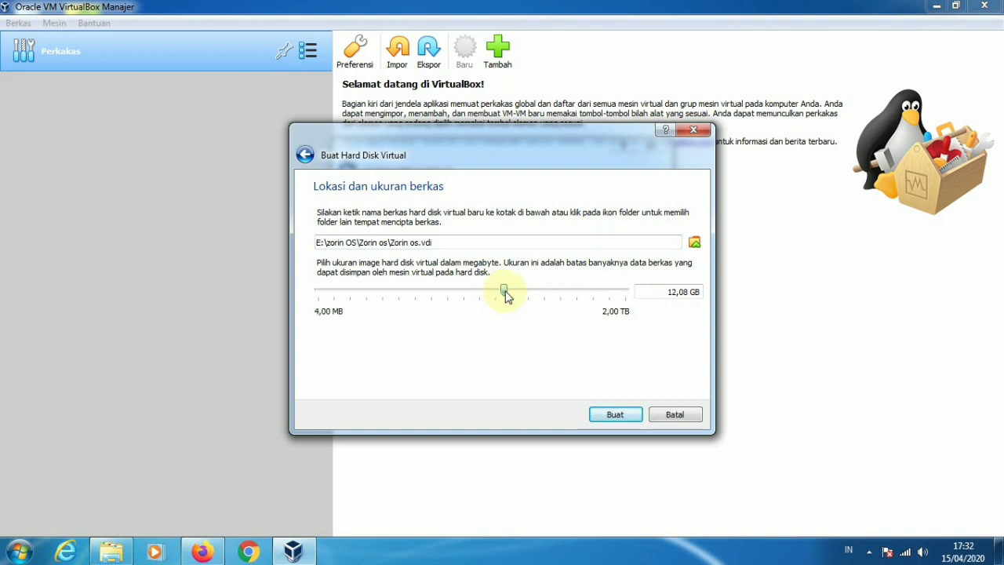
{"action": "left_click", "coordinate": [610, 414]}
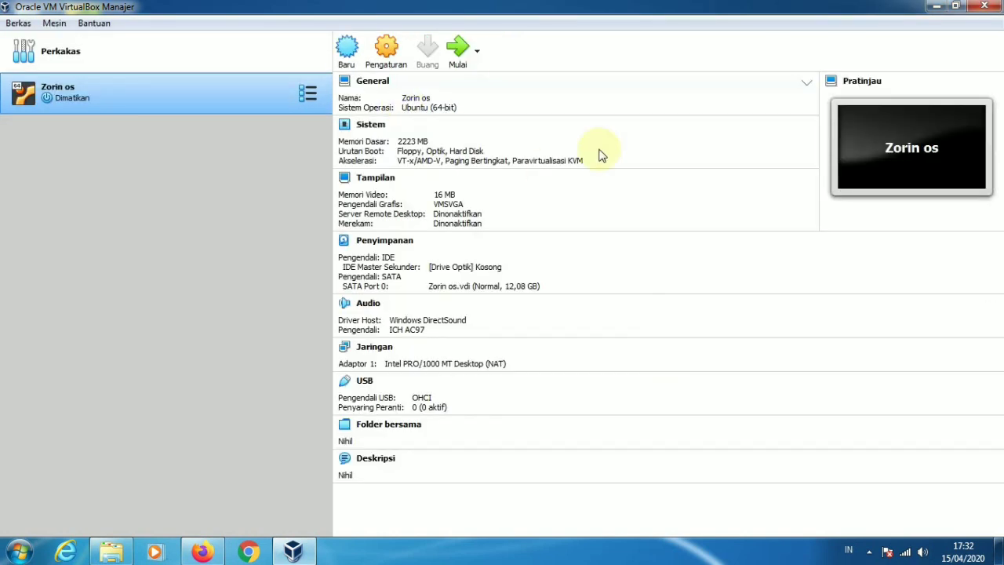
In the Zorin os machine settings, keep the processor count at 1 CPU and set the video memory to 128 MB
{"action": "left_click", "coordinate": [391, 56]}
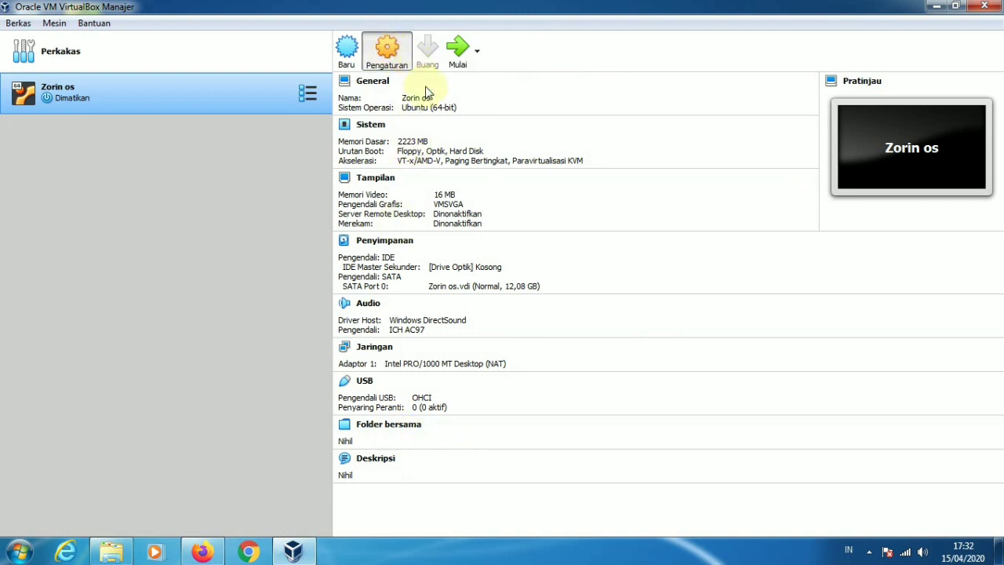
{"action": "left_click", "coordinate": [287, 137]}
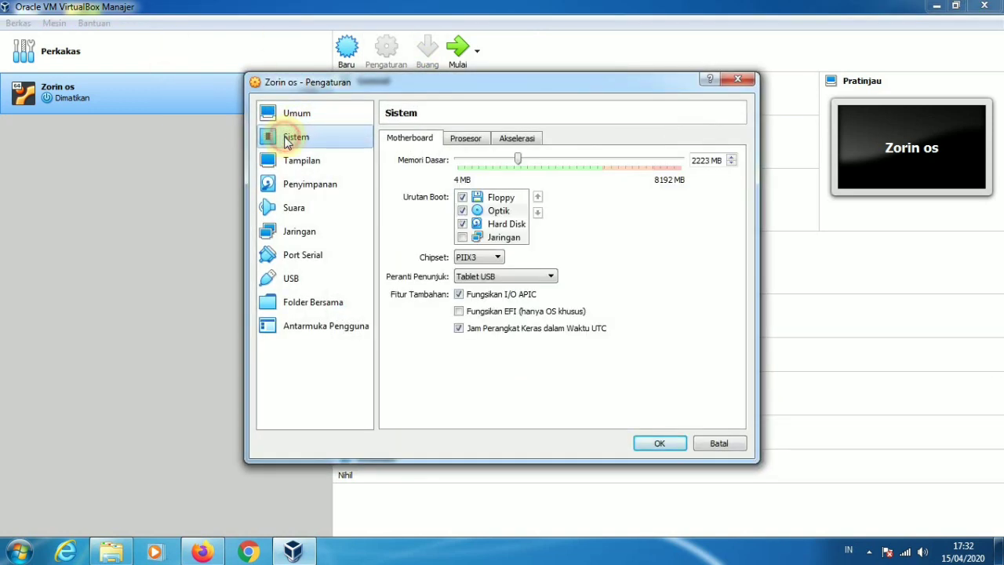
{"action": "left_click", "coordinate": [466, 140]}
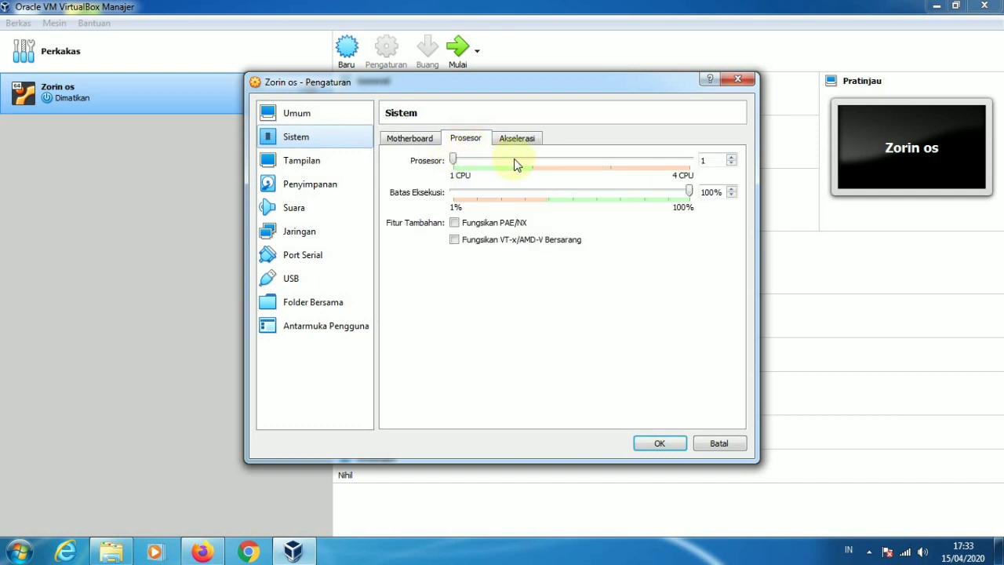
{"action": "left_click", "coordinate": [515, 163]}
{"action": "left_click", "coordinate": [459, 164]}
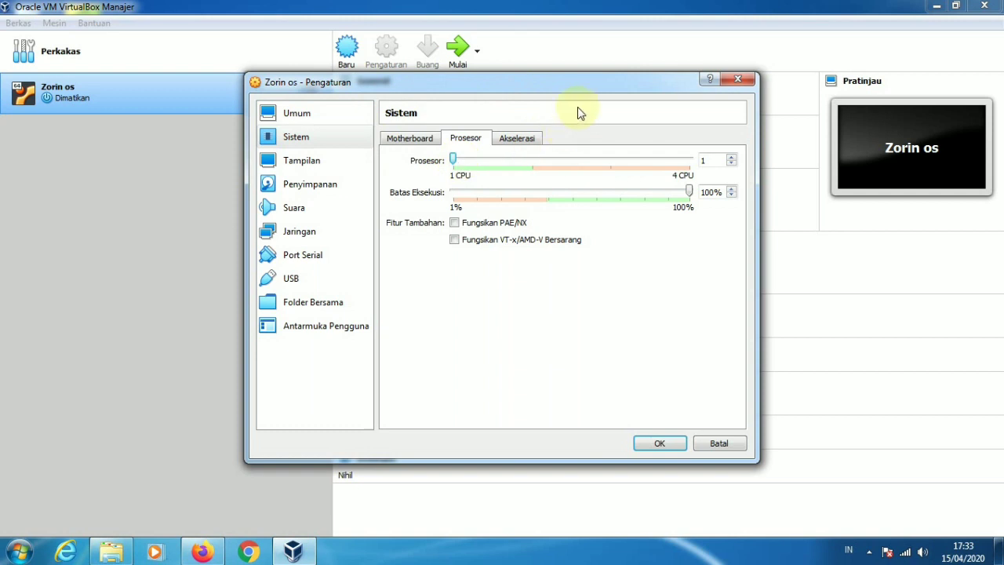
{"action": "left_click", "coordinate": [316, 162]}
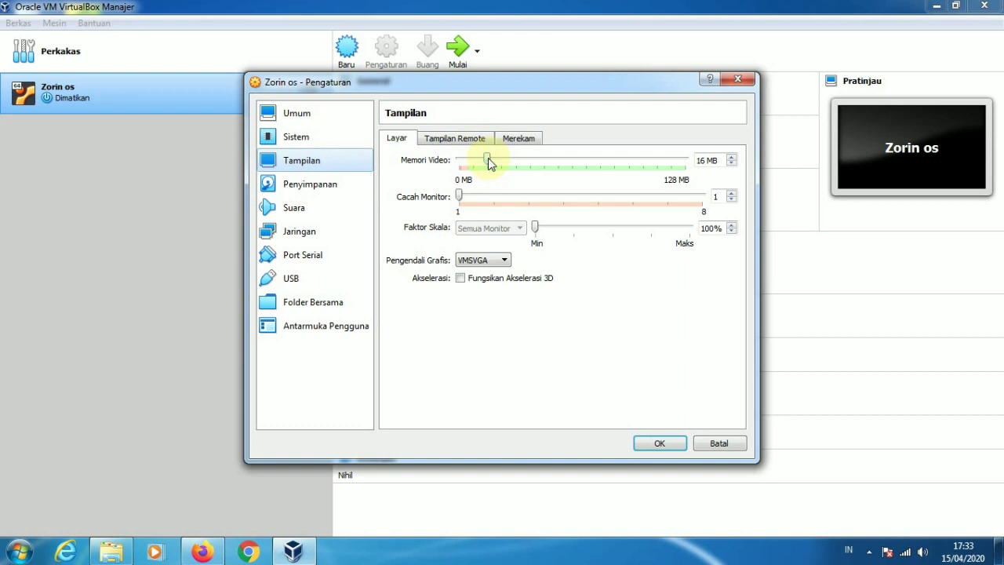
{"action": "left_click_drag", "start_coordinate": [488, 160], "coordinate": [750, 159]}
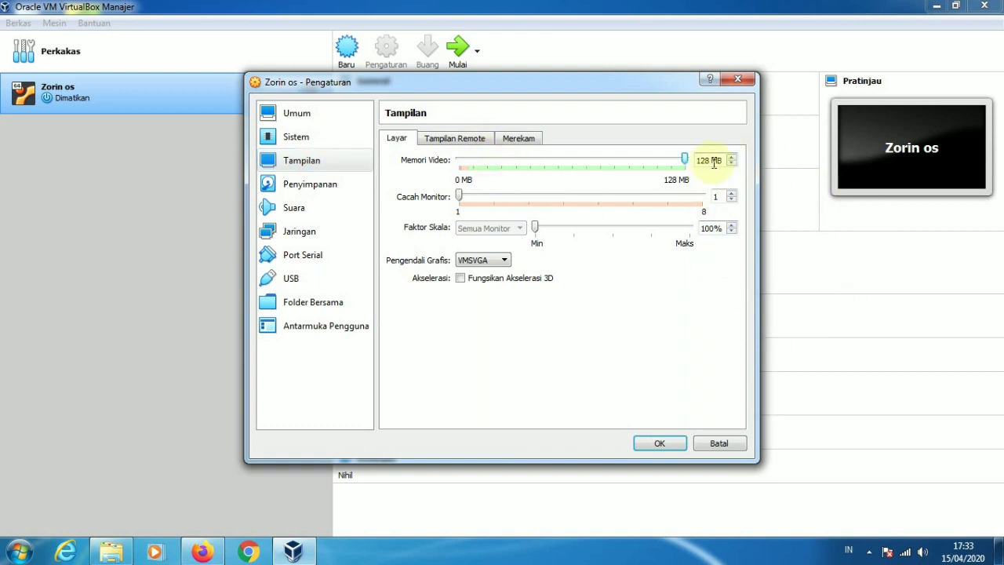
For the empty IDE optical drive, add the Zorin-OS-15.2-Core-64-bit image from D:\PROGRAM\linux to the available optical disks
{"action": "left_click", "coordinate": [323, 185]}
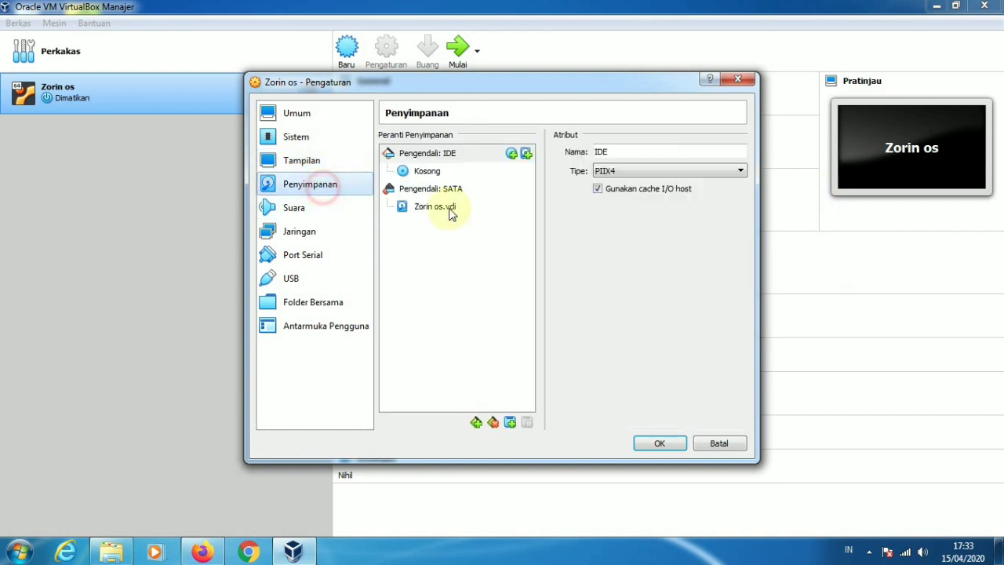
{"action": "left_click", "coordinate": [471, 154]}
{"action": "left_click", "coordinate": [436, 170]}
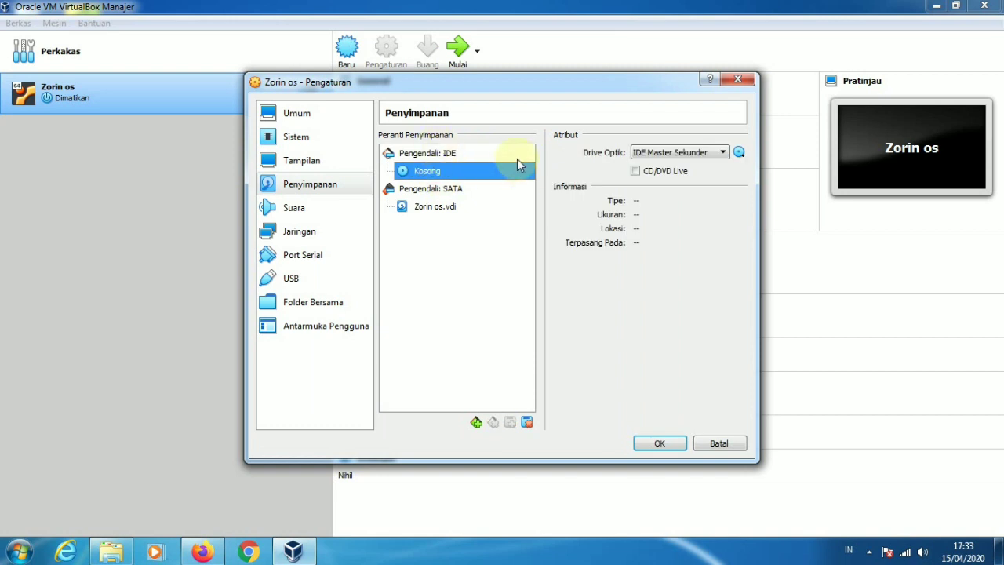
{"action": "left_click", "coordinate": [741, 154]}
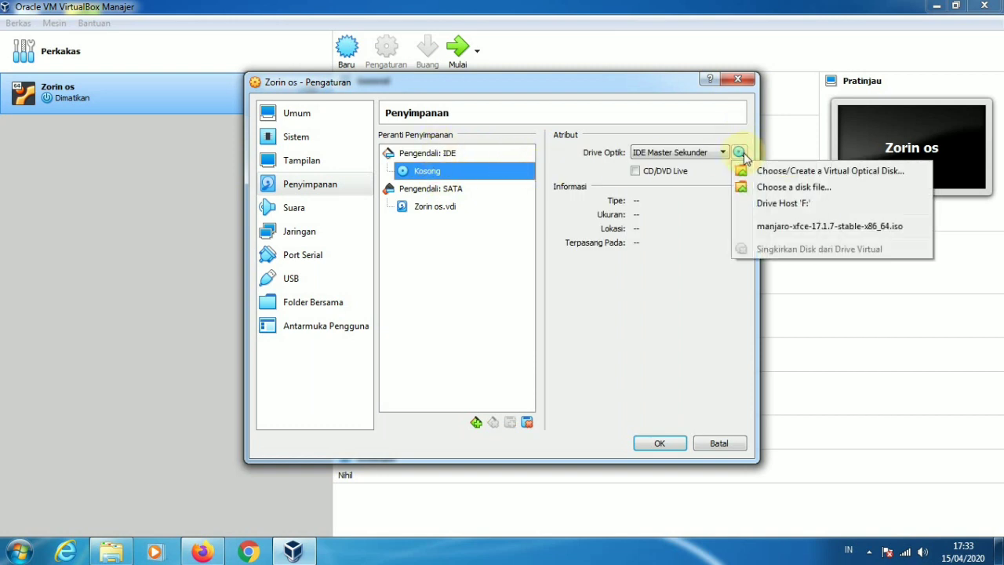
{"action": "left_click", "coordinate": [778, 174]}
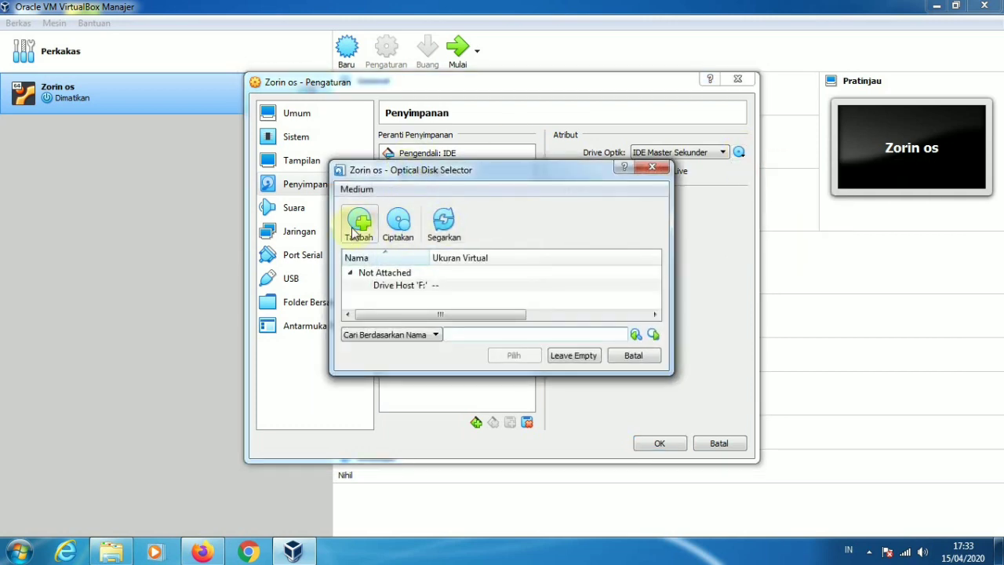
{"action": "left_click", "coordinate": [357, 225]}
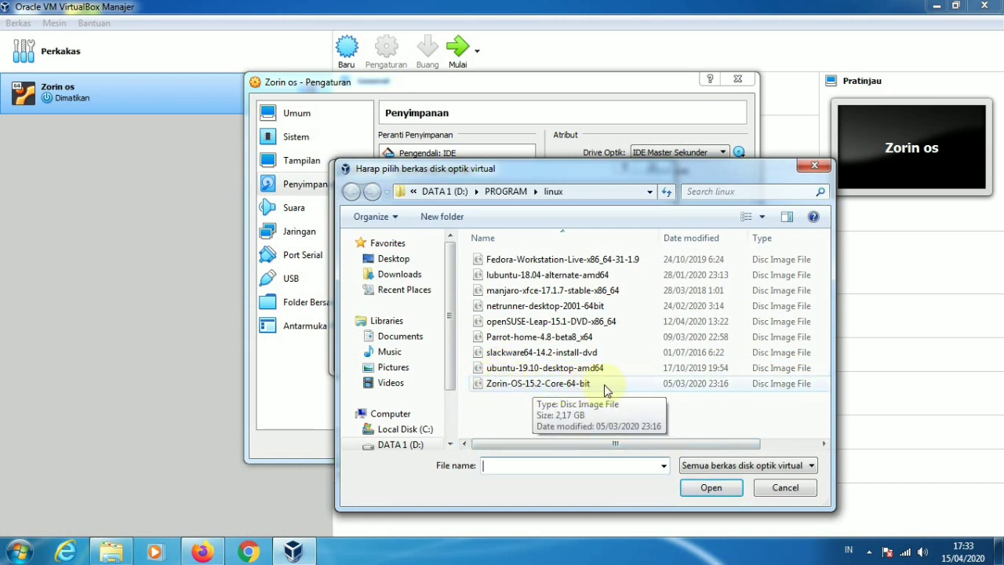
{"action": "left_click_drag", "start_coordinate": [666, 442], "coordinate": [623, 451]}
{"action": "left_click_drag", "start_coordinate": [774, 445], "coordinate": [638, 439]}
{"action": "left_click", "coordinate": [550, 392]}
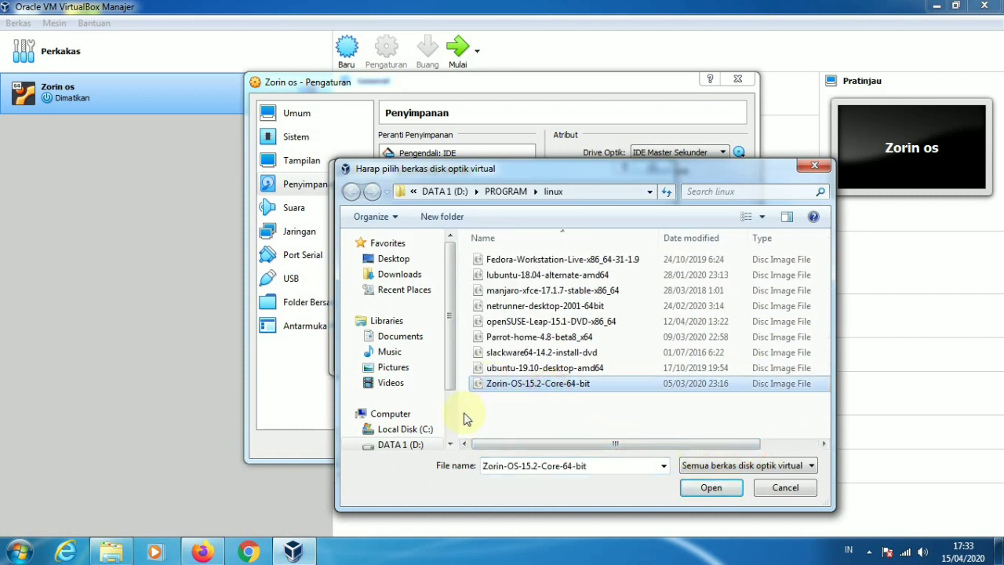
{"action": "left_click", "coordinate": [728, 492]}
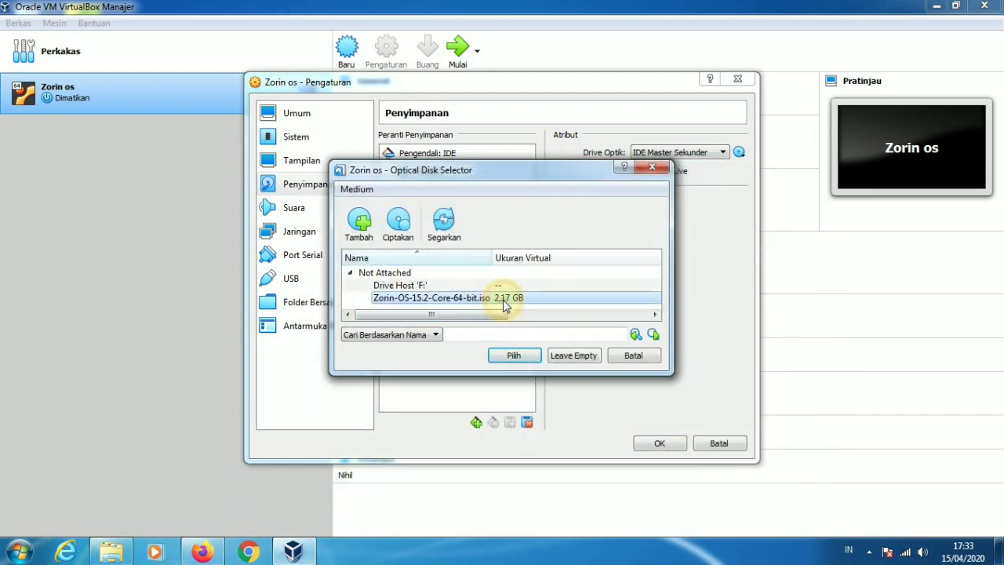
Attach Zorin-OS-15.2-Core-64-bit.iso to the optical drive and save the machine settings
{"action": "scroll", "coordinate": [502, 298], "scroll_direction": "down", "scroll_amount": 2}
{"action": "left_click", "coordinate": [519, 359]}
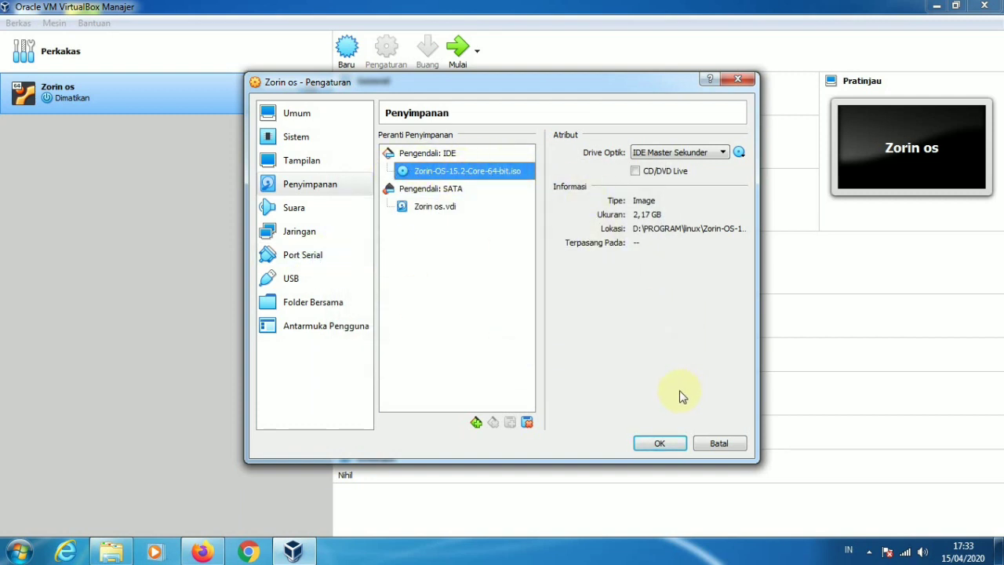
{"action": "left_click", "coordinate": [658, 443]}
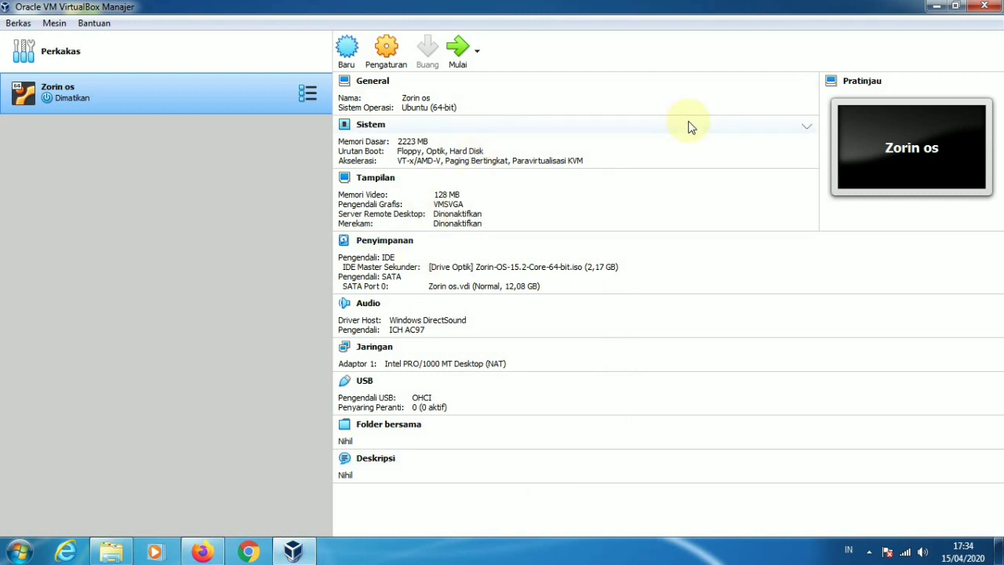
Start the Zorin os machine, boot the "Try or Install Zorin OS" entry and maximize the machine window
{"action": "left_click", "coordinate": [458, 49]}
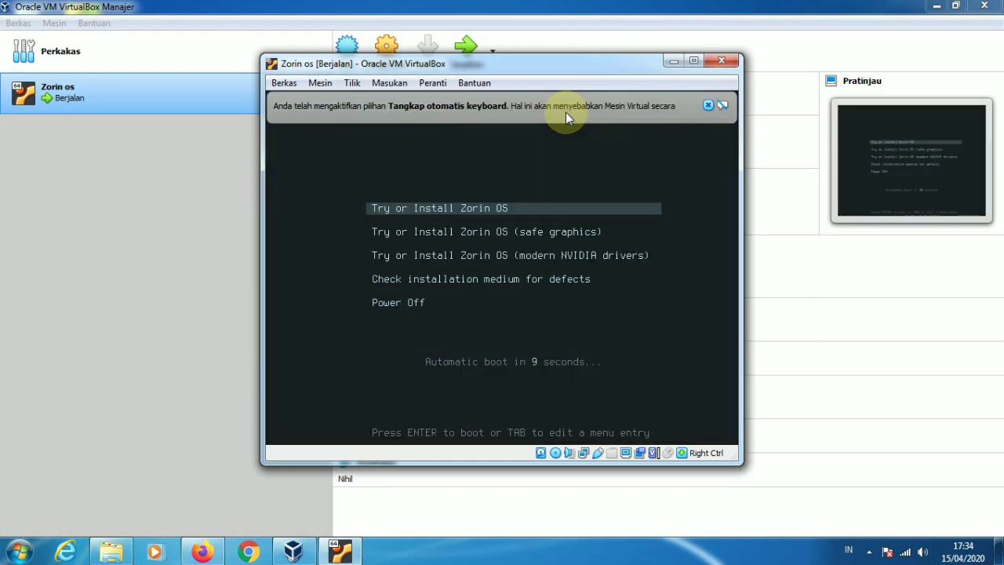
{"action": "left_click", "coordinate": [708, 106]}
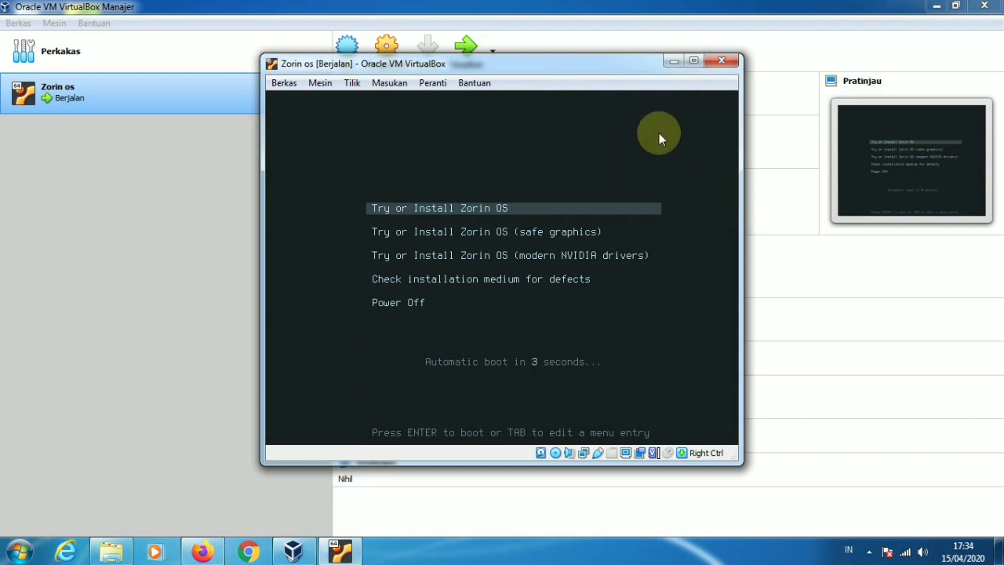
{"action": "key", "text": "Down"}
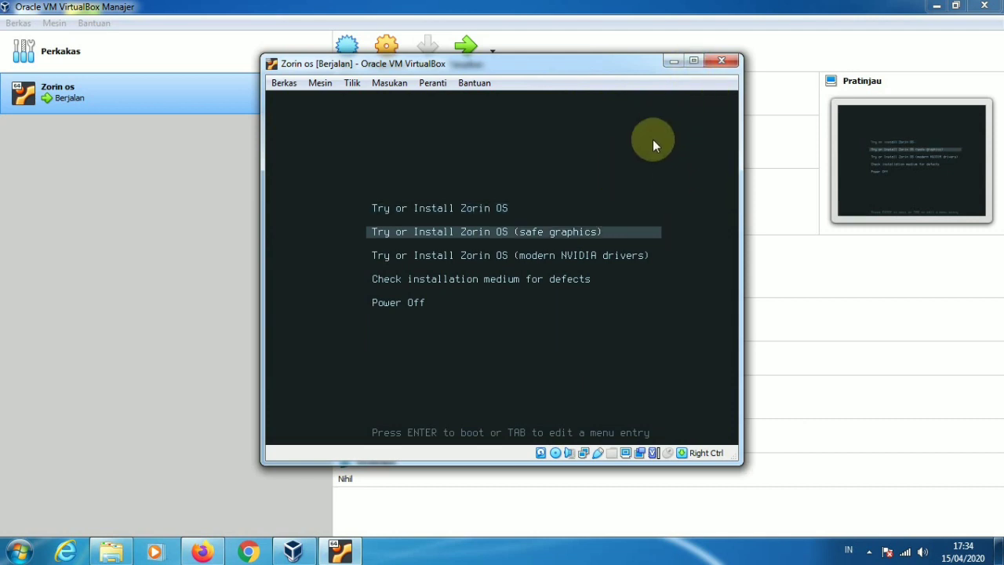
{"action": "key", "text": "Up"}
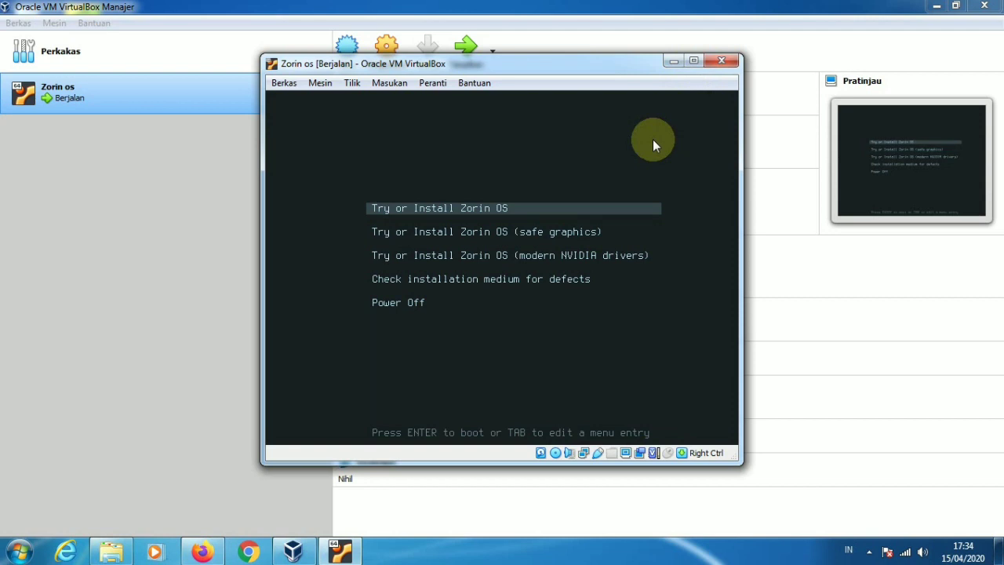
{"action": "key", "text": "Return"}
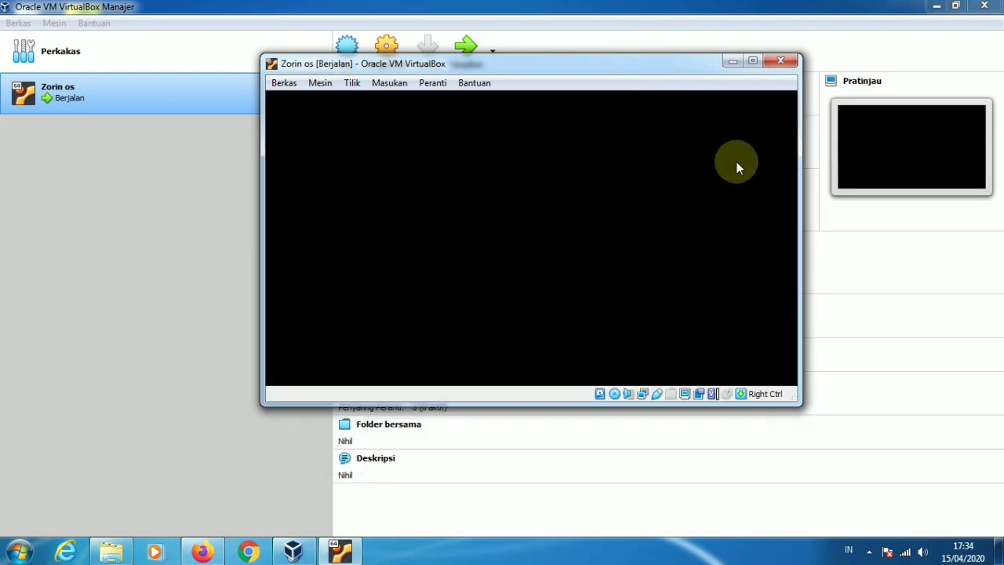
{"action": "left_click", "coordinate": [758, 61]}
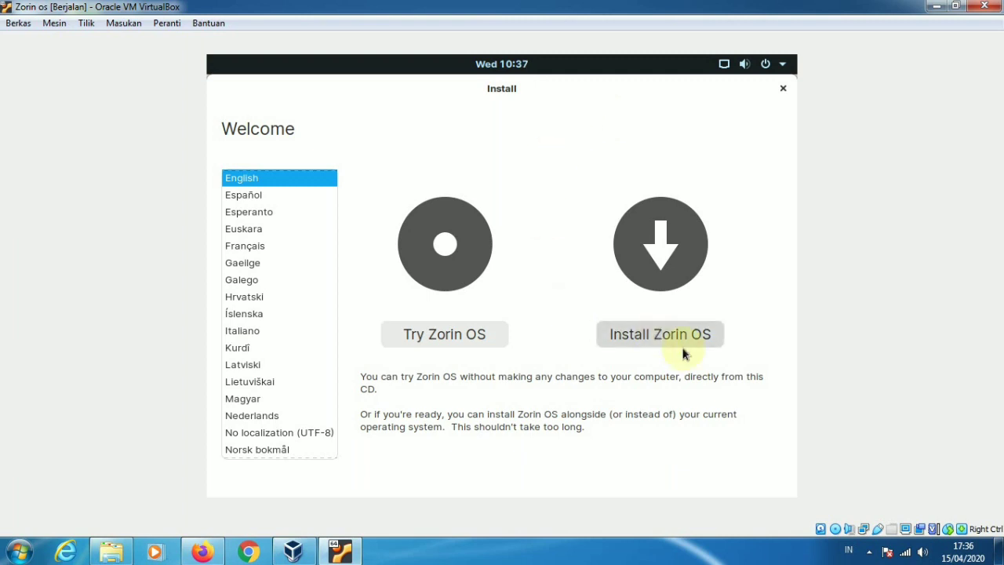
Start the Zorin OS installation with the English (US) keyboard layout and without installing third-party software
{"action": "left_click", "coordinate": [633, 338]}
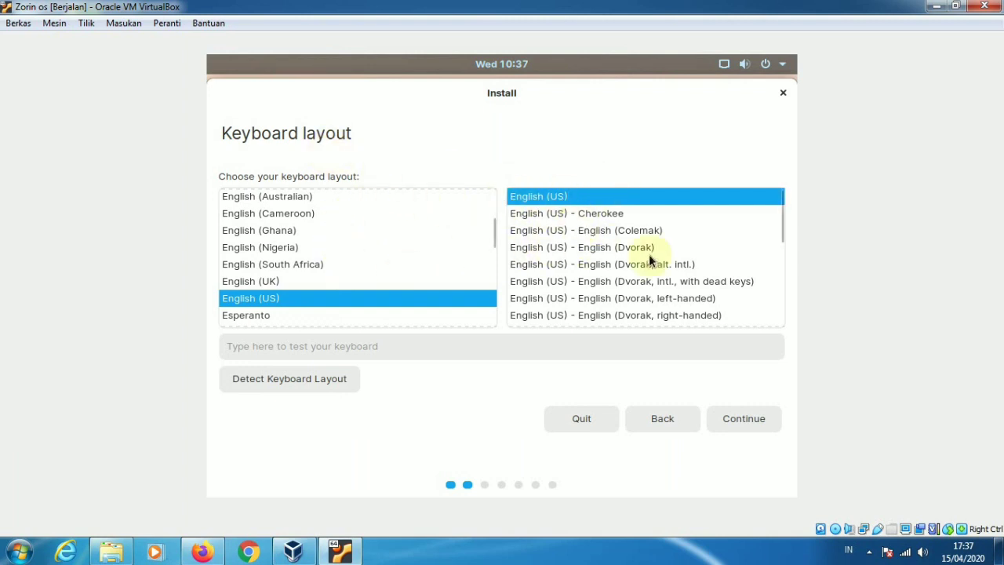
{"action": "left_click", "coordinate": [759, 421]}
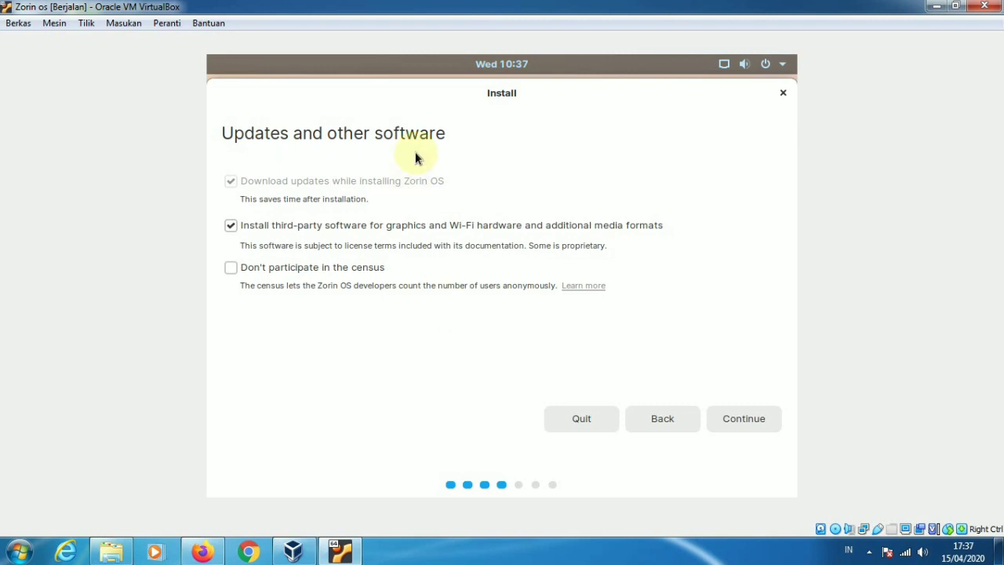
{"action": "left_click", "coordinate": [231, 225]}
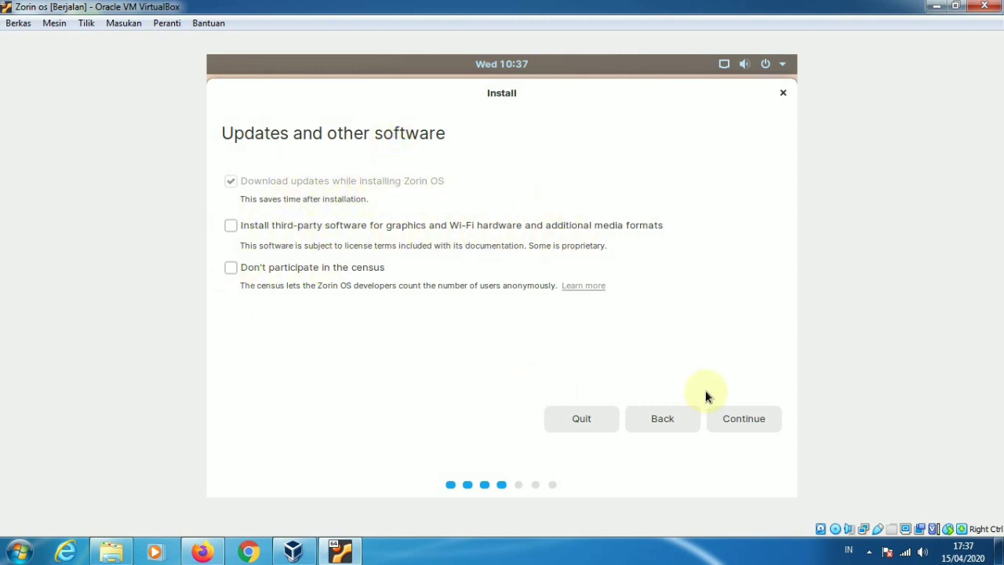
{"action": "left_click", "coordinate": [730, 425]}
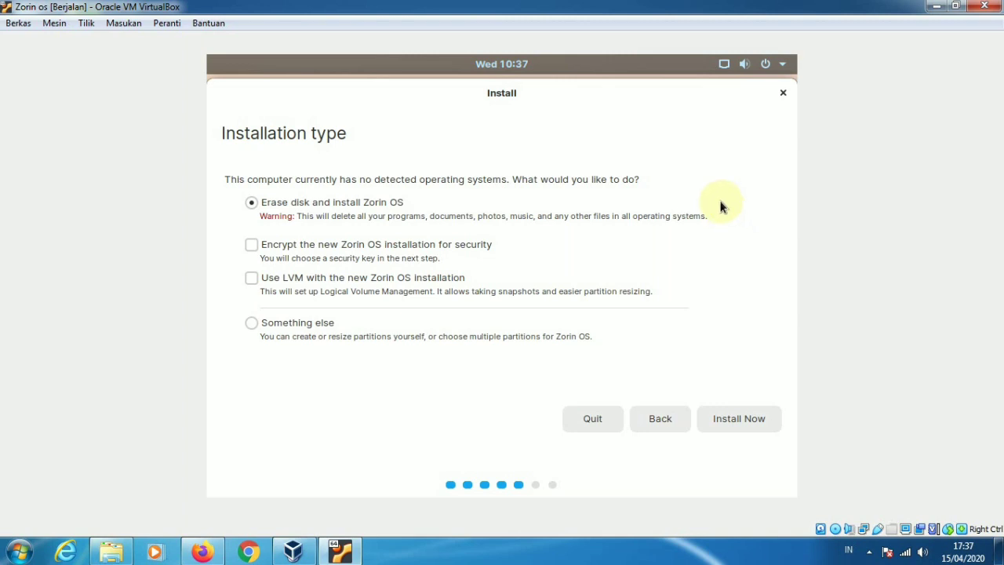
Use the "Erase disk and install Zorin OS" installation type and confirm writing the changes to the disk
{"action": "left_click", "coordinate": [759, 417]}
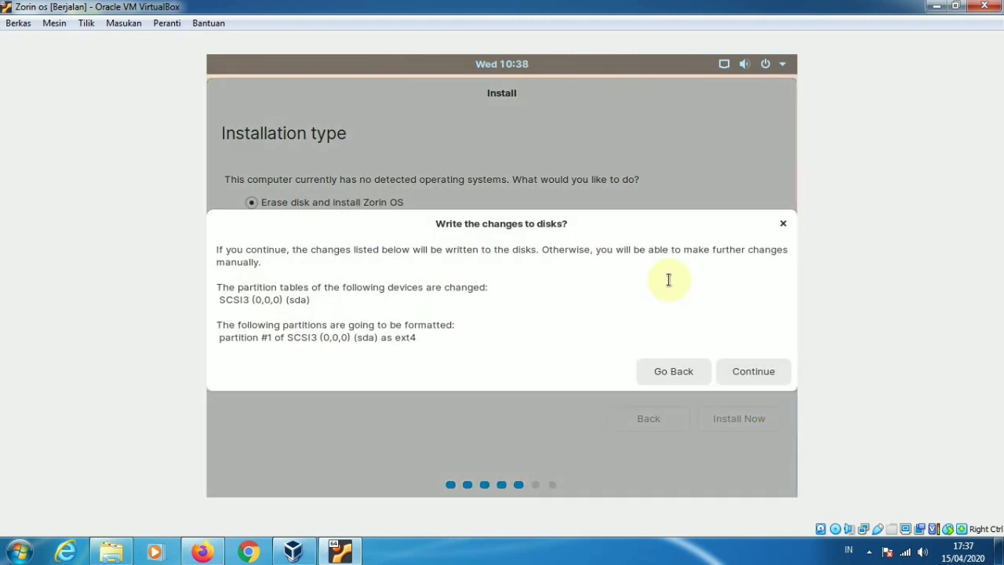
{"action": "left_click", "coordinate": [774, 375]}
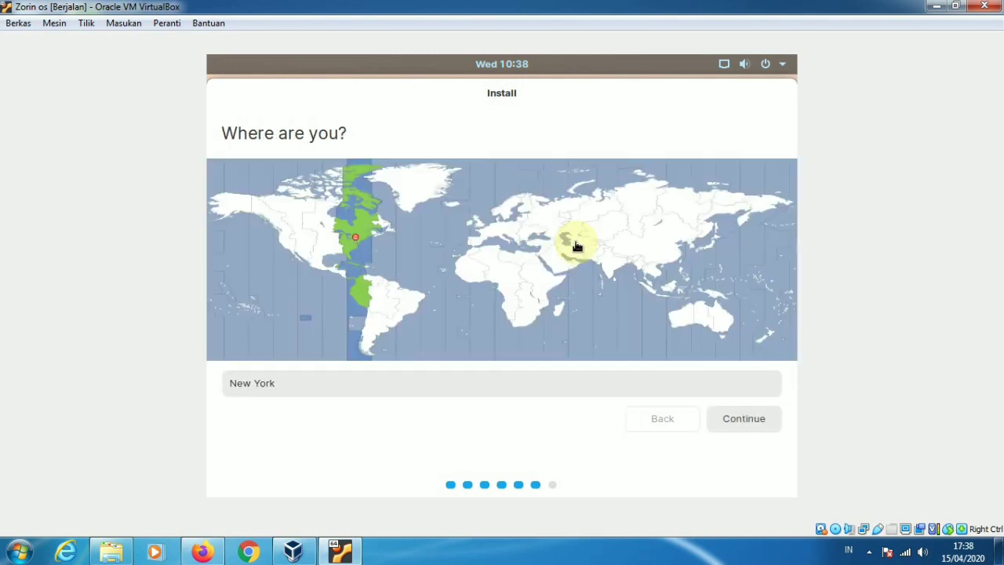
Set the location to Jakarta Time (Indonesia) and continue to the user account details
{"action": "left_click", "coordinate": [593, 380]}
{"action": "key", "text": "BackSpace"}
{"action": "key", "text": "BackSpace"}
{"action": "key", "text": "BackSpace"}
{"action": "key", "text": "BackSpace"}
{"action": "key", "text": "BackSpace"}
{"action": "key", "text": "BackSpace"}
{"action": "key", "text": "BackSpace"}
{"action": "key", "text": "BackSpace"}
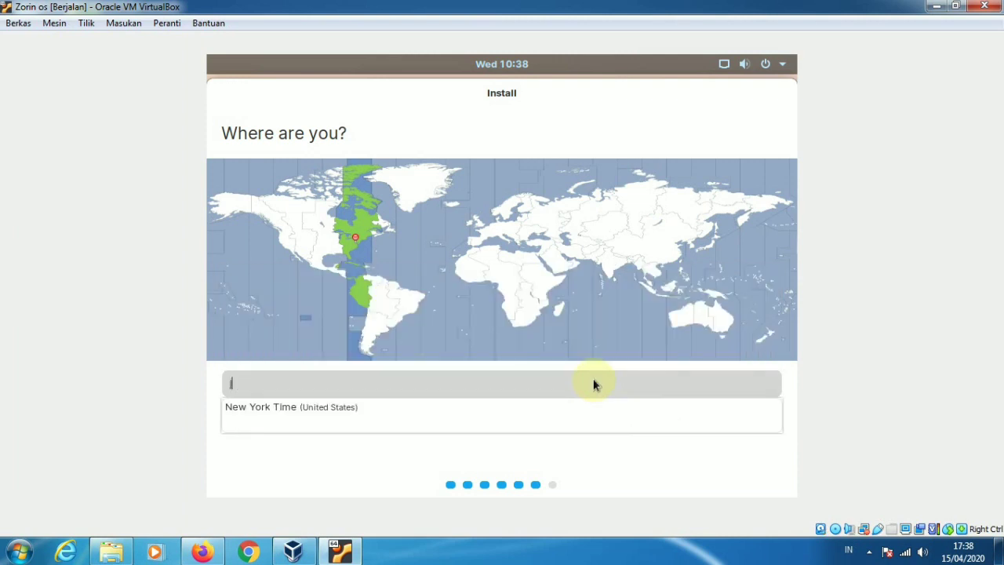
{"action": "type", "text": "jak"}
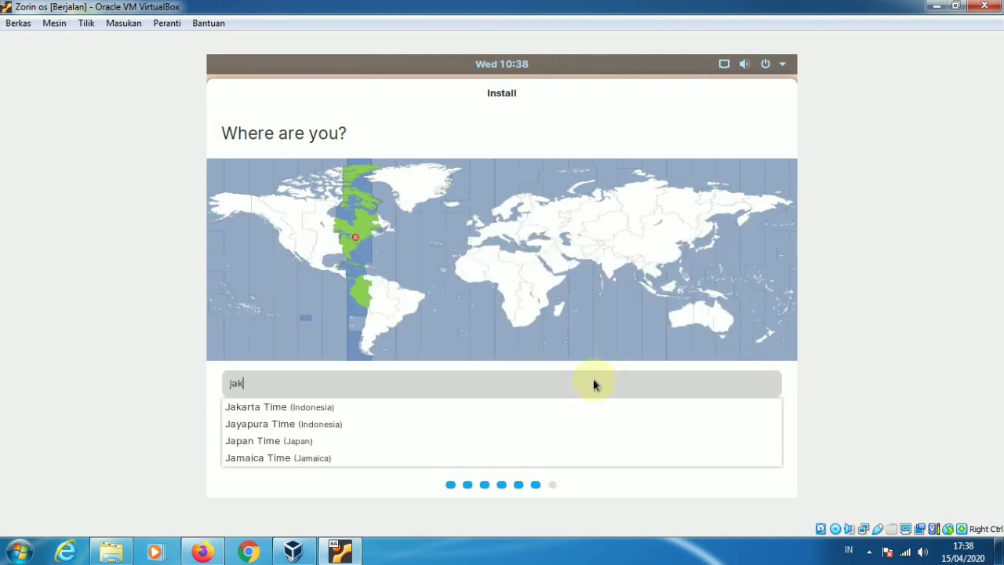
{"action": "left_click", "coordinate": [547, 408]}
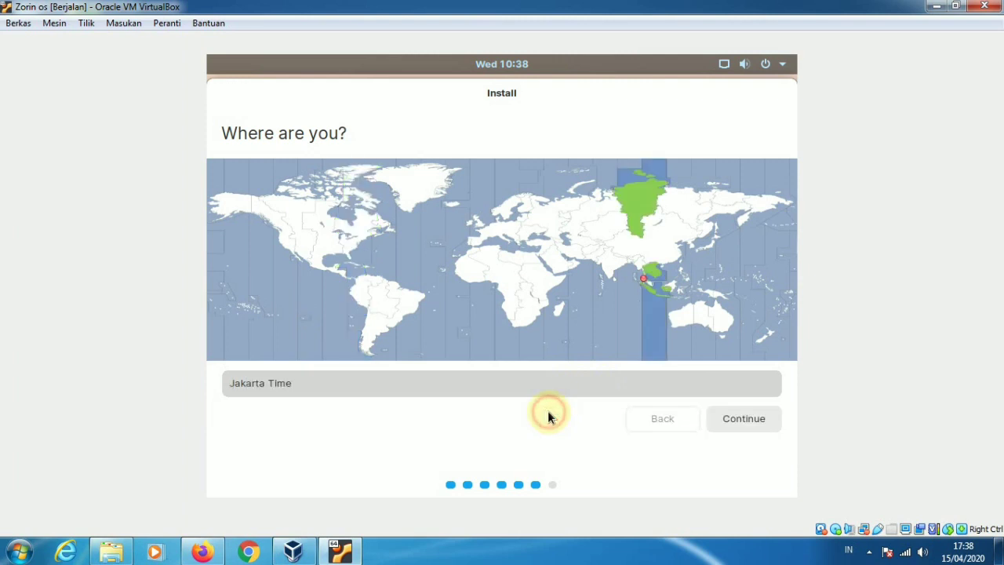
{"action": "left_click", "coordinate": [764, 421]}
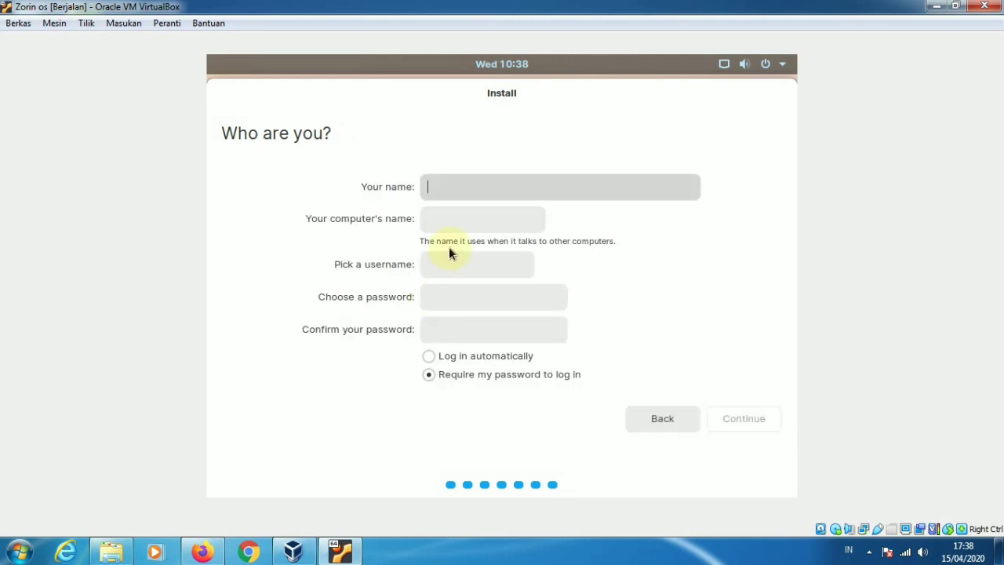
Enter IT OTODIDAK as the account's display name and append OTODIDAK to the suggested username
{"action": "type", "text": "IT "}
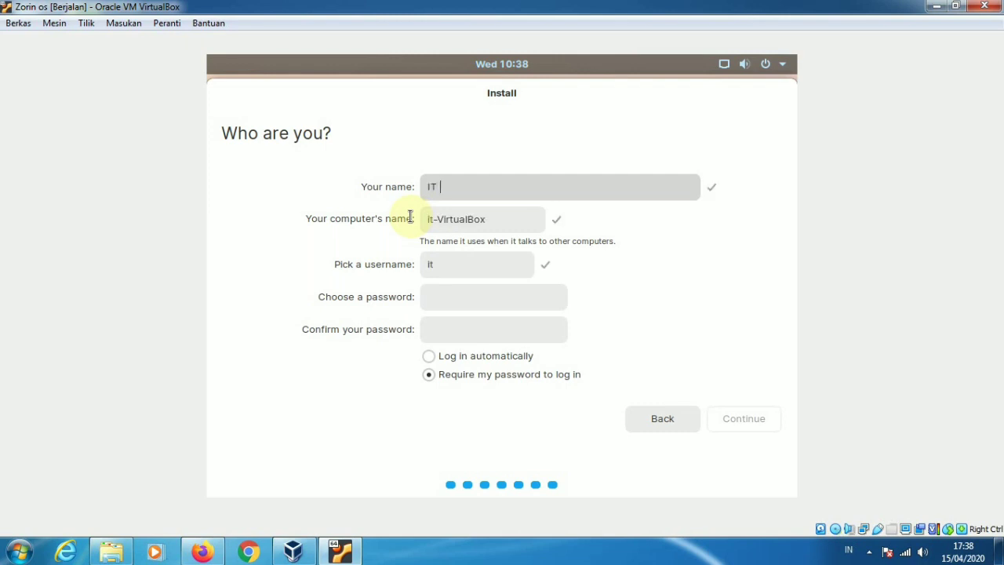
{"action": "type", "text": "OTODIDAK"}
{"action": "left_click", "coordinate": [475, 264]}
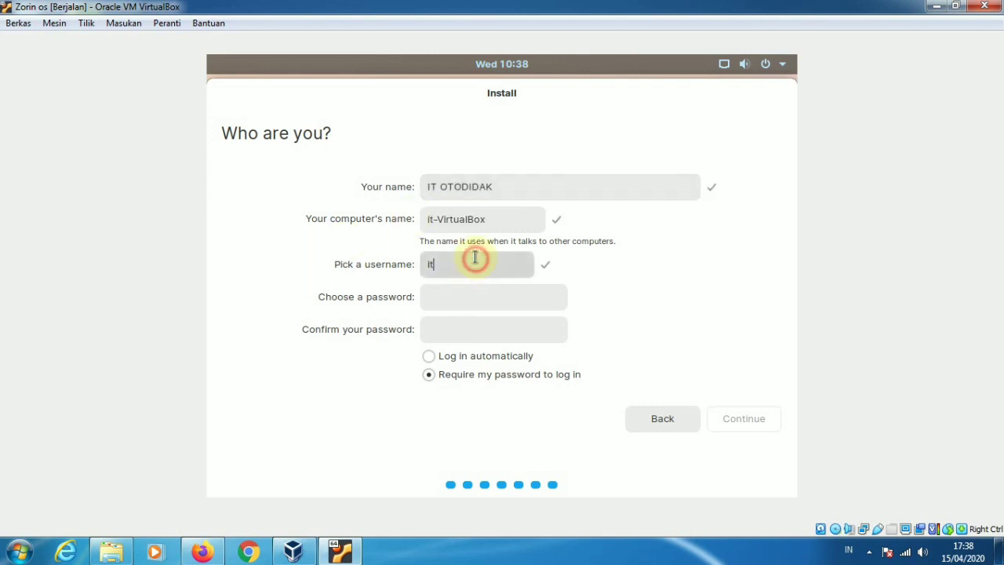
{"action": "type", "text": "OTODIDAK"}
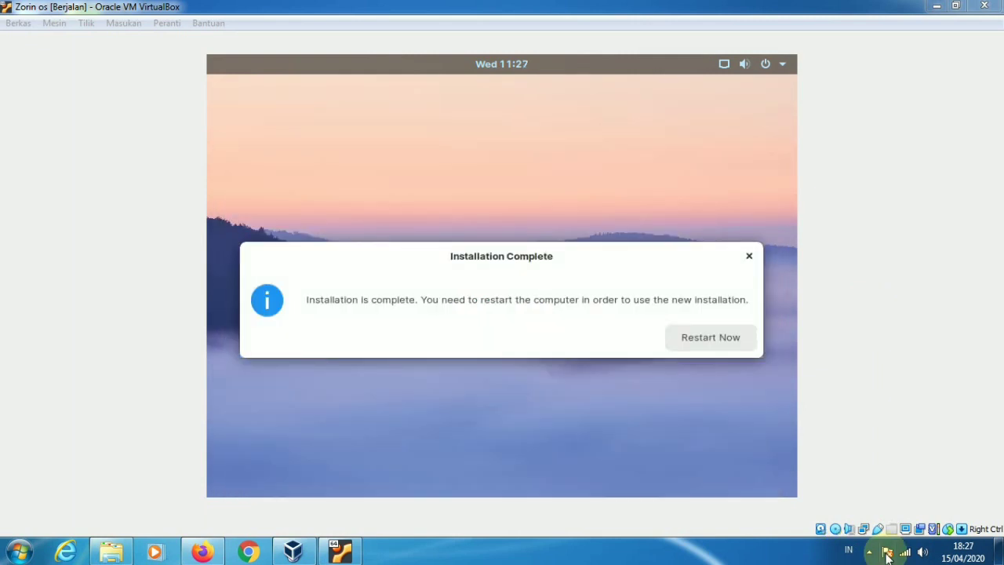
{"action": "left_click", "coordinate": [868, 551]}
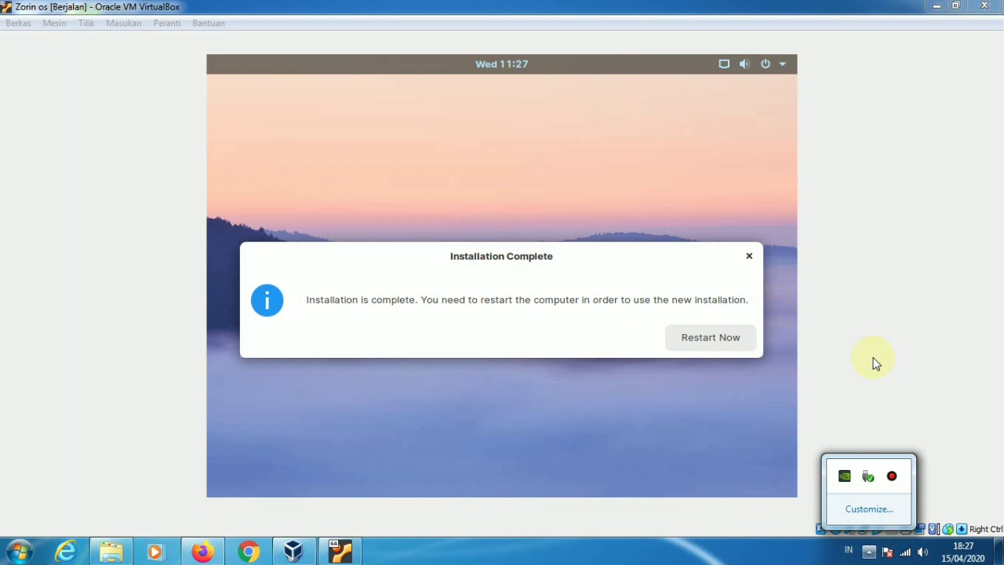
Restart the virtual machine to finish the installation and dismiss the mouse pointer integration notice
{"action": "left_click", "coordinate": [876, 363]}
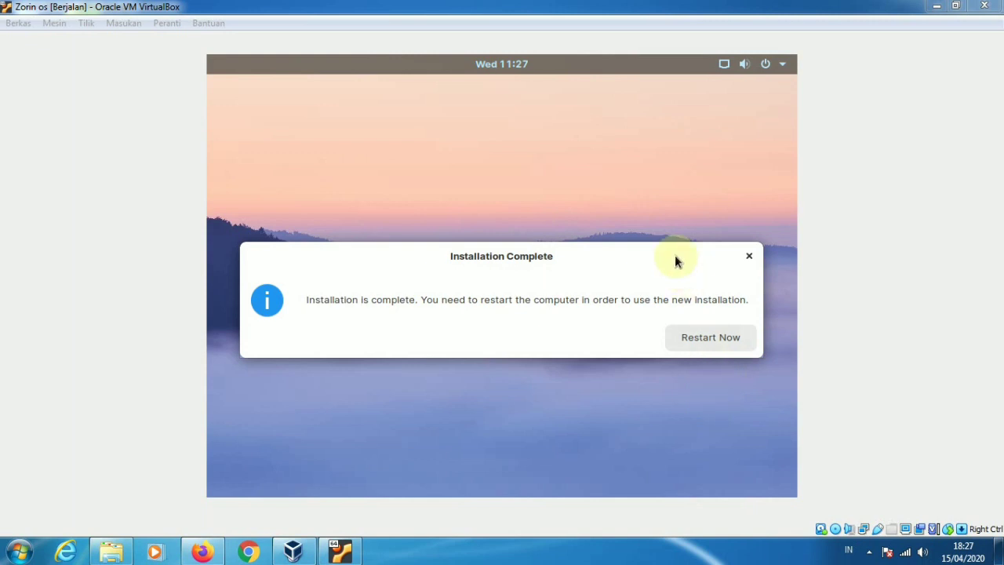
{"action": "left_click", "coordinate": [705, 337]}
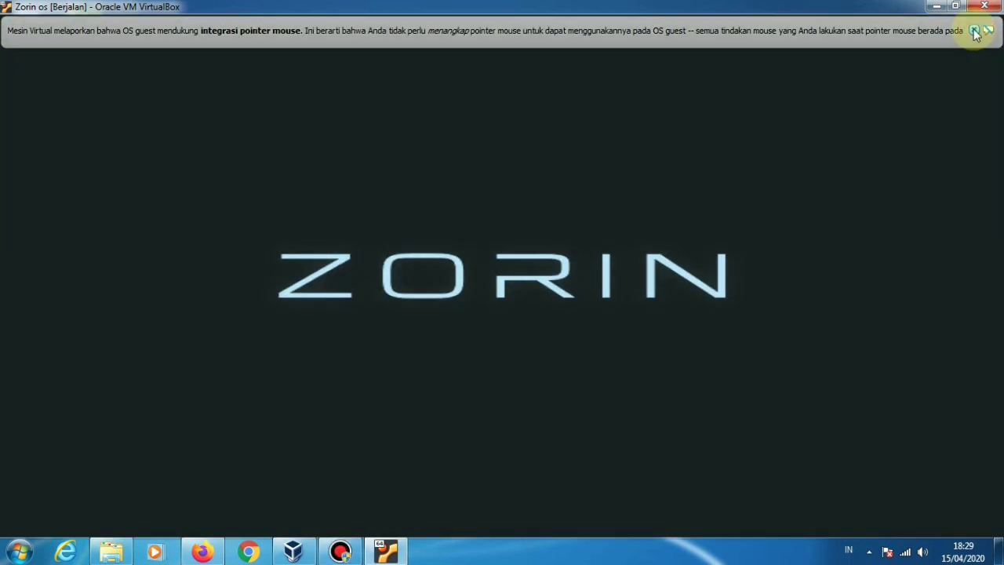
{"action": "left_click", "coordinate": [976, 31]}
{"action": "mouse_move", "coordinate": [579, 6]}
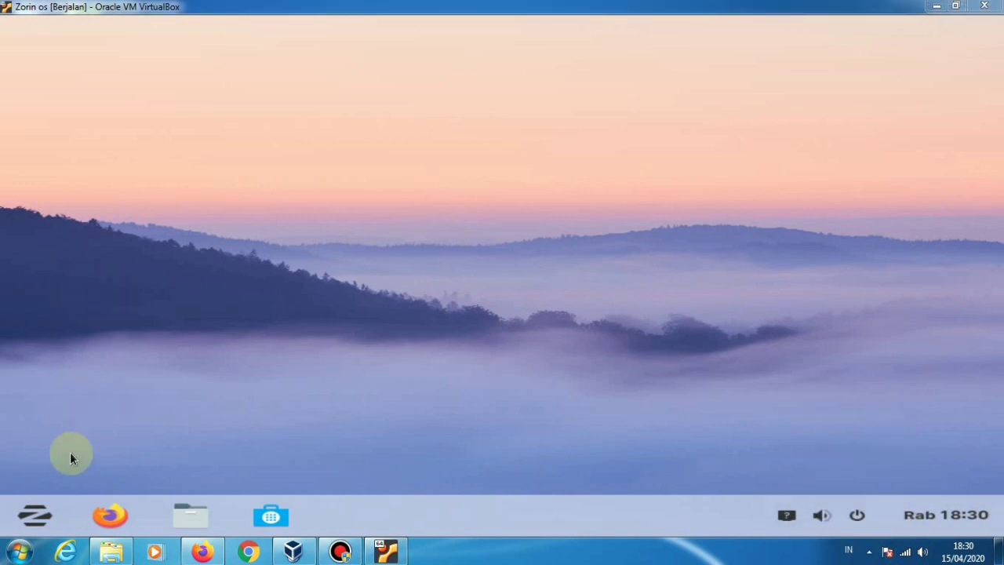
Open the Zorin OS settings and go to the display options under Devices
{"action": "left_click", "coordinate": [34, 517]}
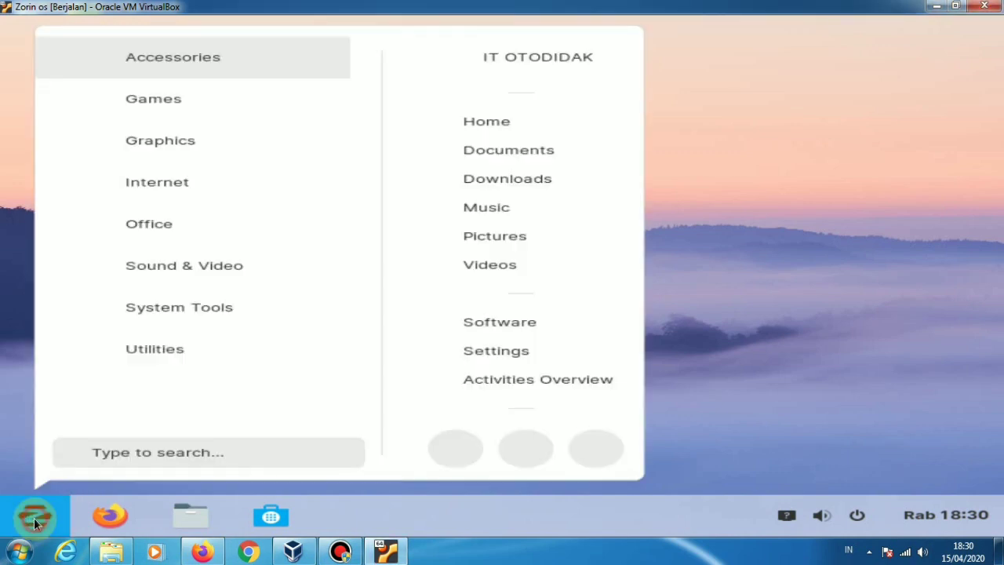
{"action": "left_click", "coordinate": [34, 517]}
{"action": "left_click", "coordinate": [33, 518]}
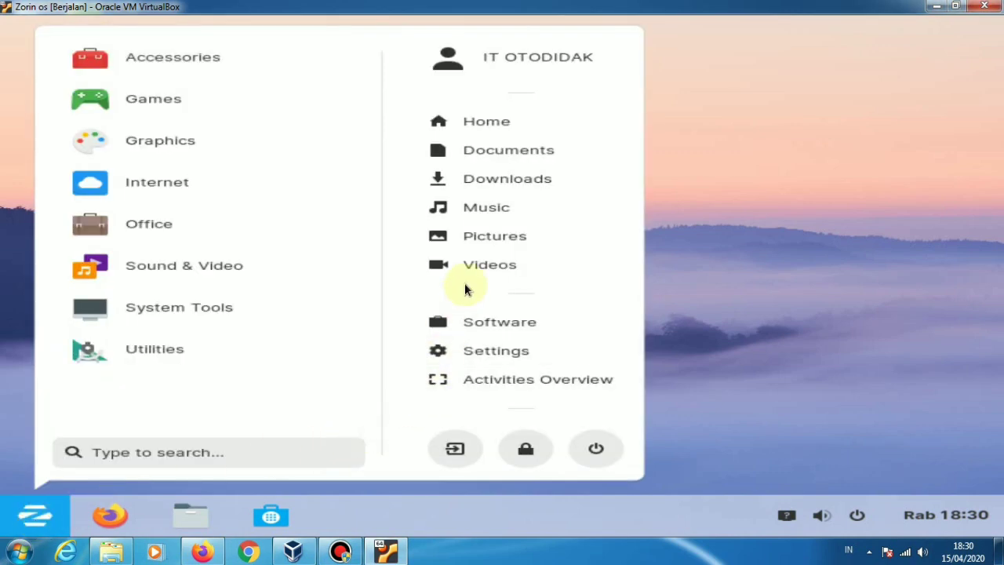
{"action": "left_click", "coordinate": [470, 352]}
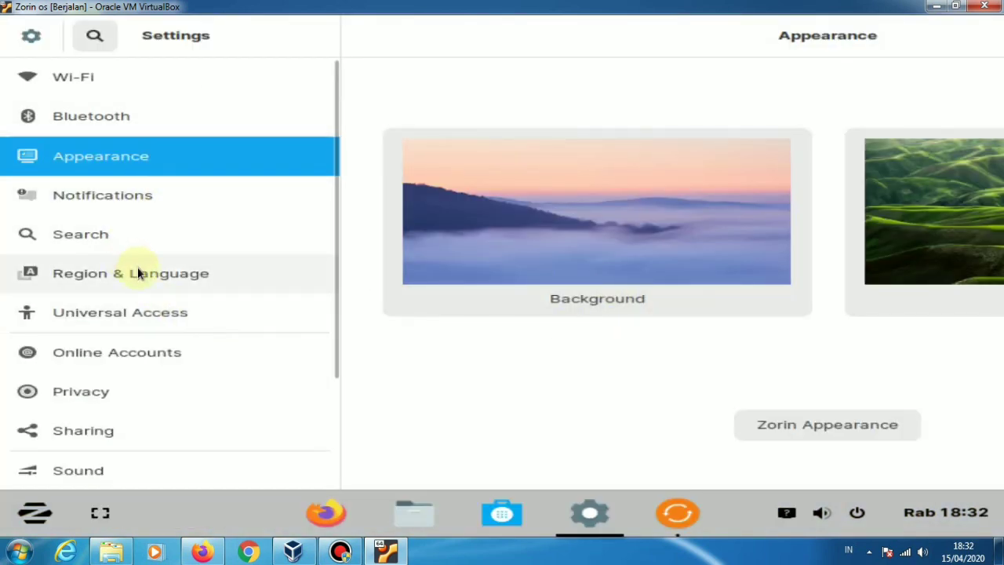
{"action": "scroll", "coordinate": [157, 313], "scroll_direction": "down", "scroll_amount": 3}
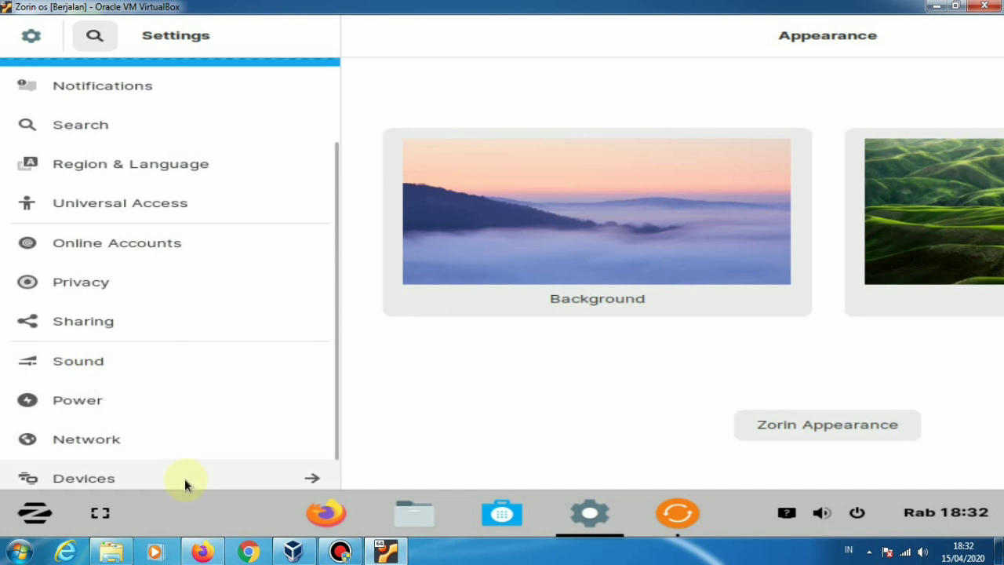
{"action": "left_click", "coordinate": [304, 480]}
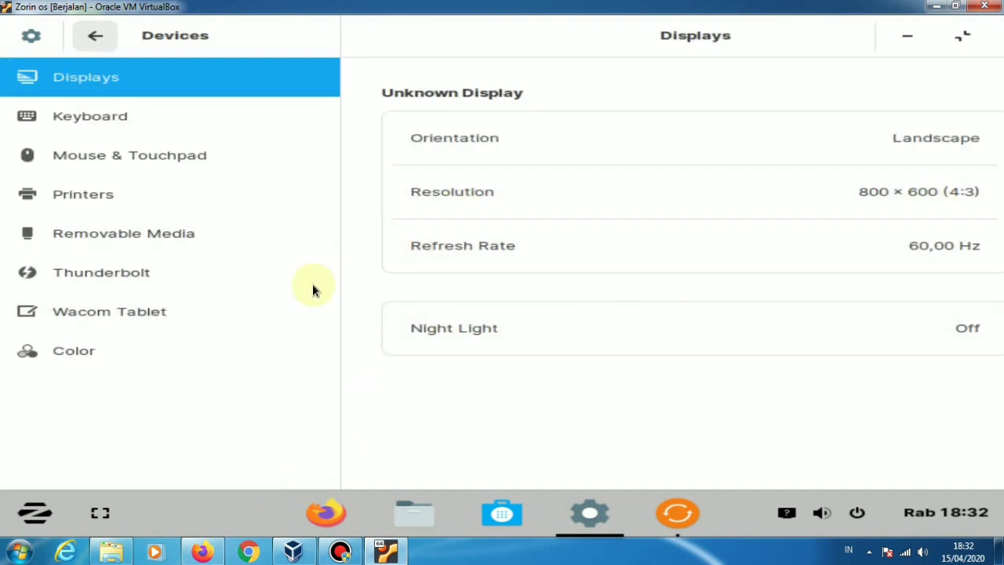
Set the display resolution to 1360 × 768 (16:9), keep the change and close the settings
{"action": "left_click", "coordinate": [979, 193]}
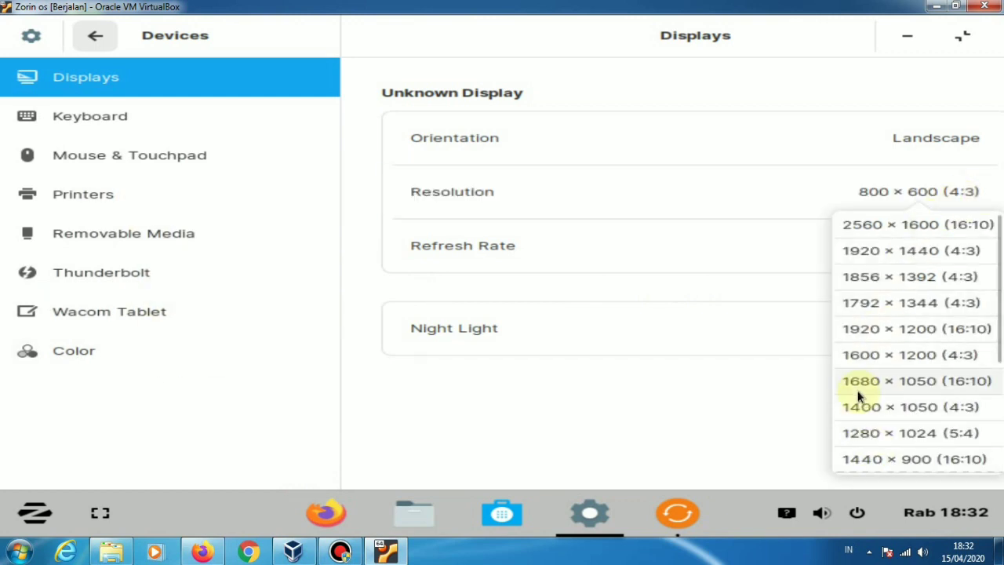
{"action": "scroll", "coordinate": [858, 388], "scroll_direction": "down", "scroll_amount": 5}
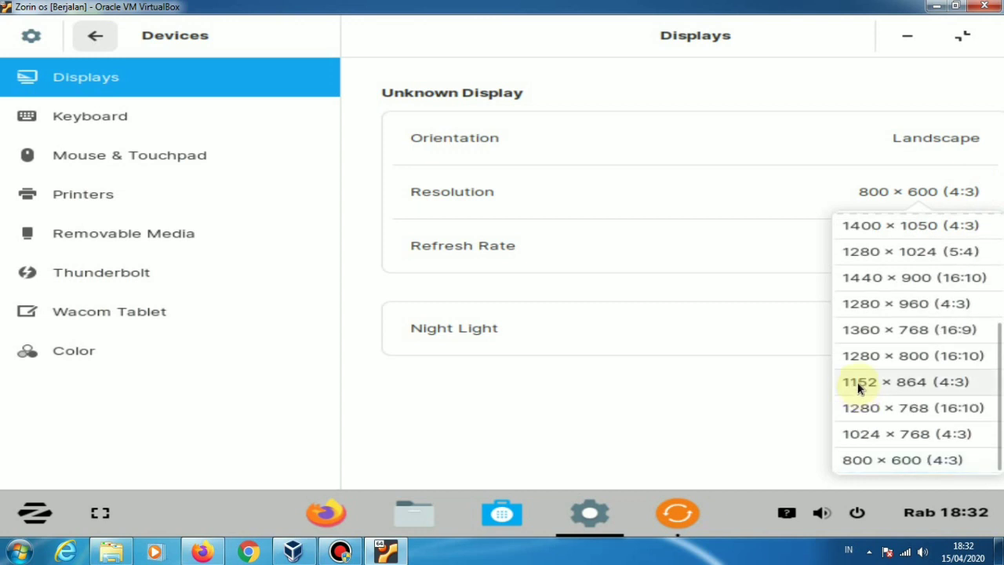
{"action": "left_click", "coordinate": [860, 333]}
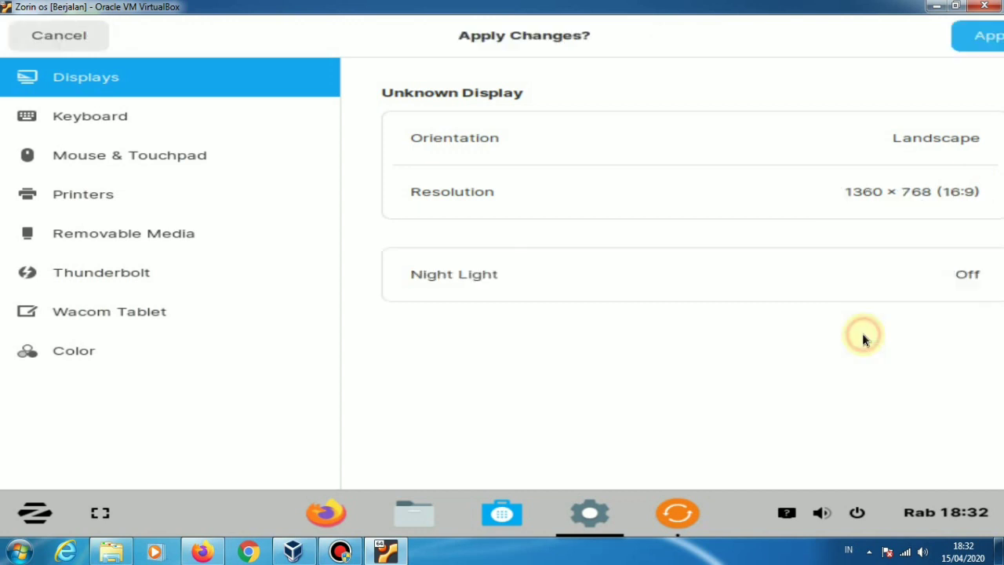
{"action": "left_click", "coordinate": [986, 39]}
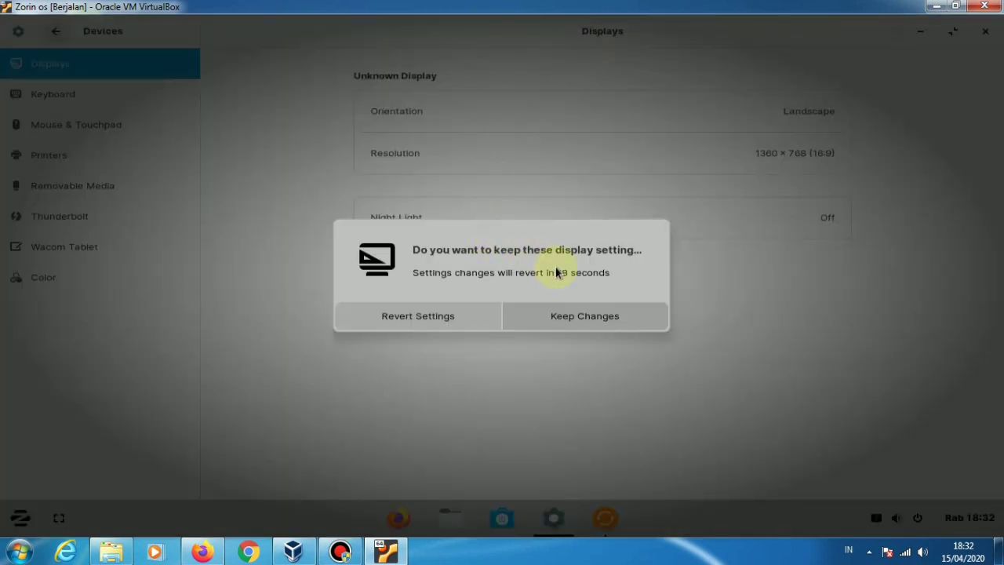
{"action": "left_click", "coordinate": [545, 318]}
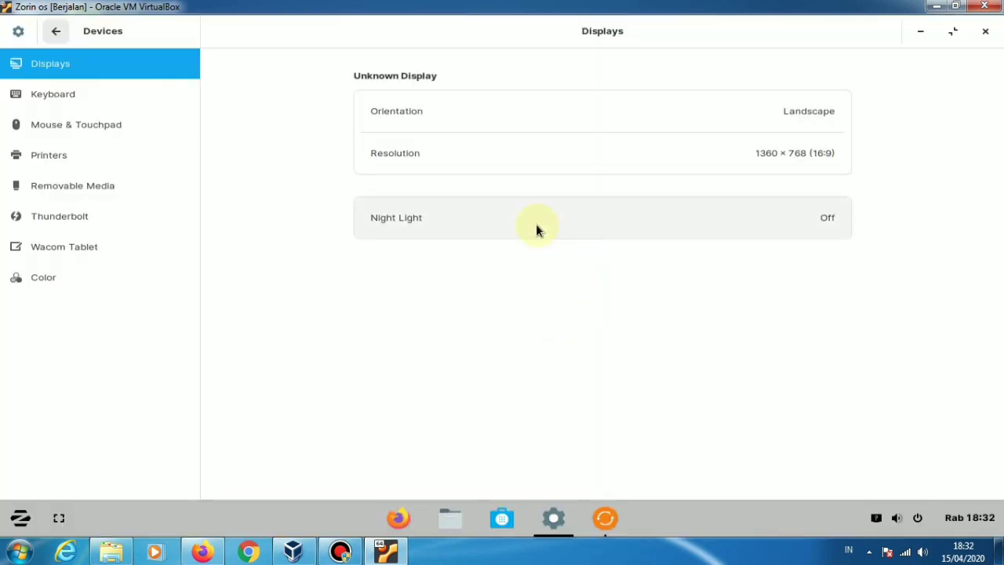
{"action": "left_click", "coordinate": [985, 30]}
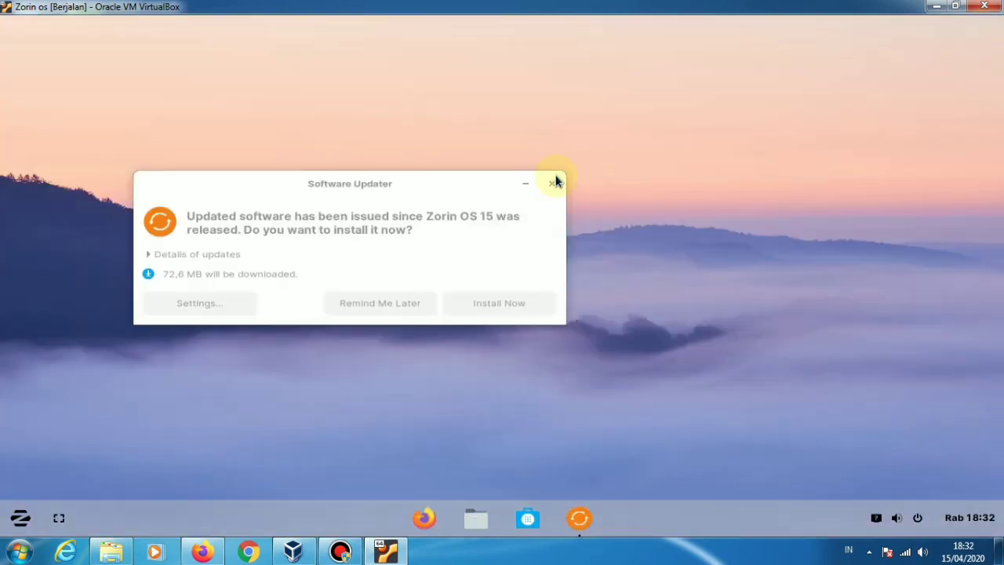
Postpone the Zorin OS software update and cancel the authentication request for installing software
{"action": "left_click", "coordinate": [426, 307]}
{"action": "key", "text": "super"}
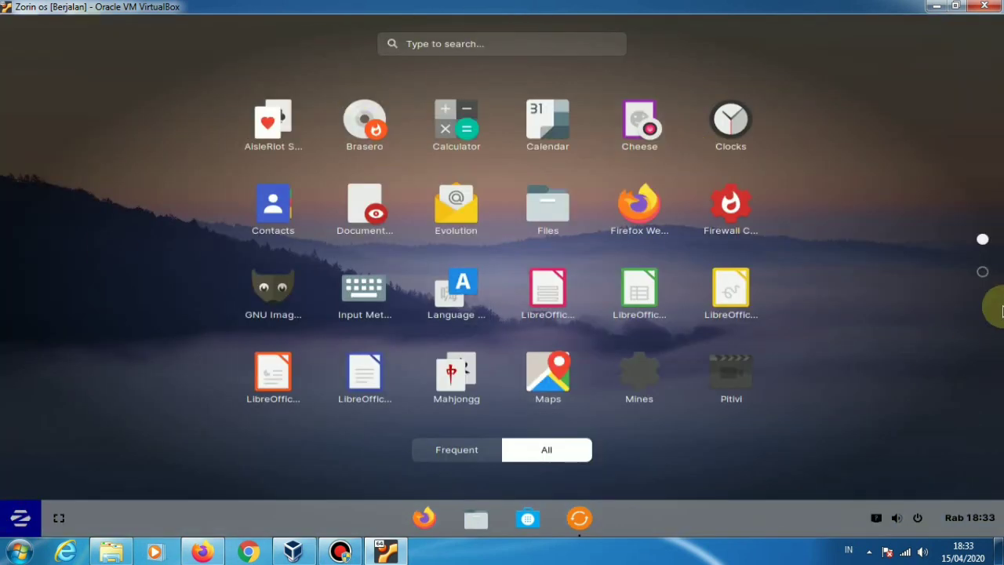
{"action": "scroll", "coordinate": [688, 261], "scroll_direction": "down", "scroll_amount": 1}
{"action": "scroll", "coordinate": [691, 292], "scroll_direction": "up", "scroll_amount": 1}
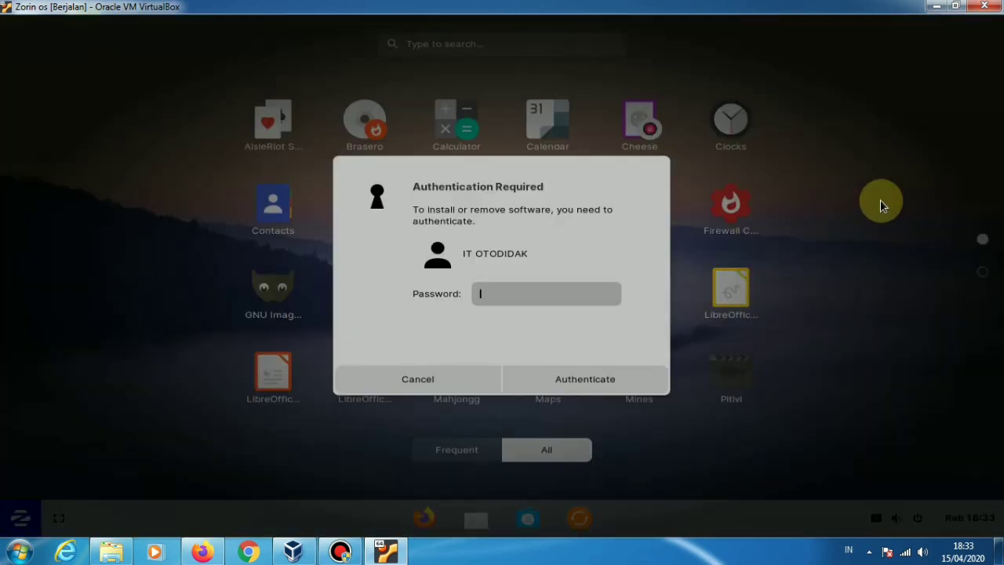
{"action": "left_click", "coordinate": [491, 382]}
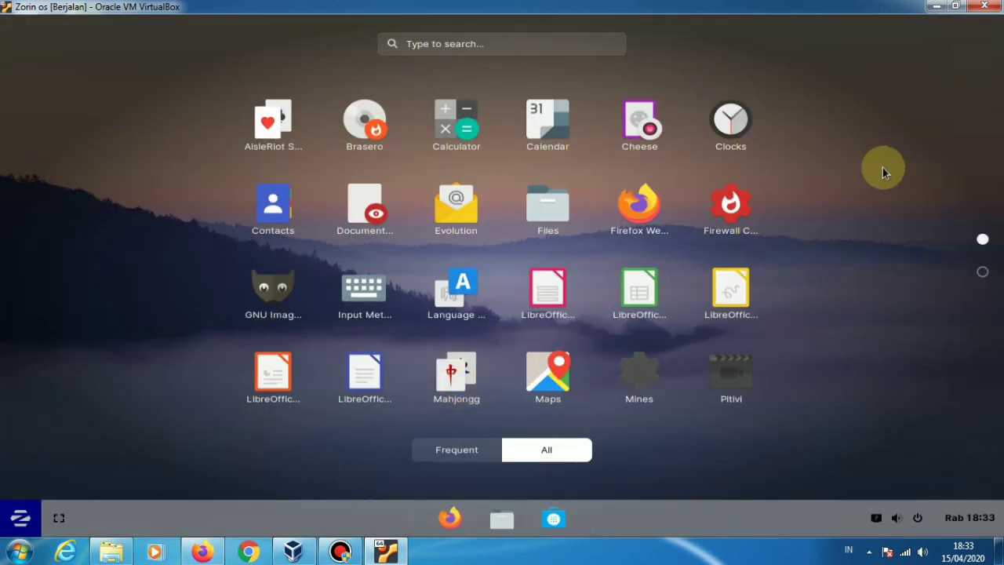
Browse both pages of the full application overview to examine the preinstalled programs
{"action": "left_click", "coordinate": [27, 523]}
{"action": "left_click", "coordinate": [28, 523]}
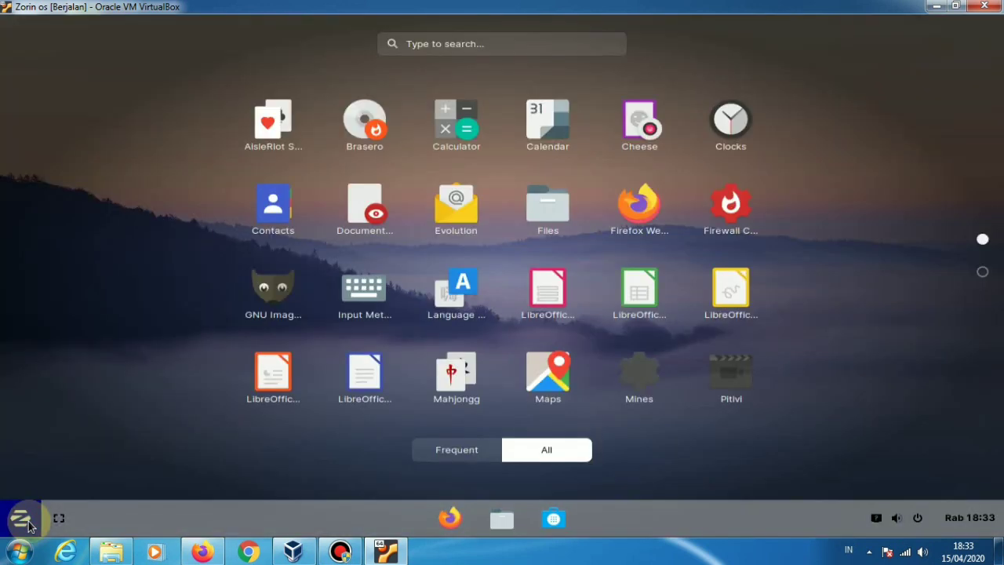
{"action": "left_click", "coordinate": [28, 524]}
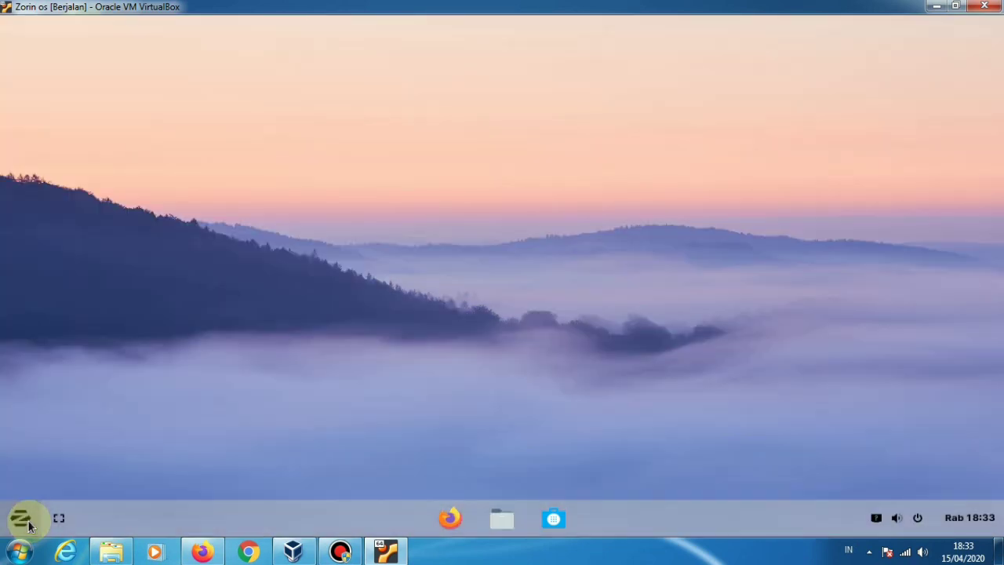
{"action": "left_click", "coordinate": [28, 523]}
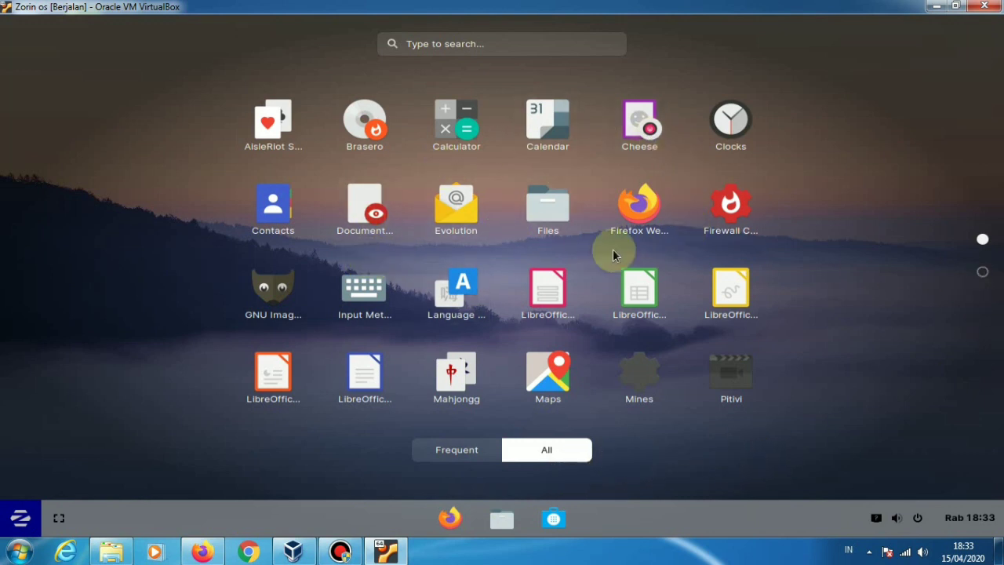
{"action": "scroll", "coordinate": [893, 289], "scroll_direction": "down", "scroll_amount": 1}
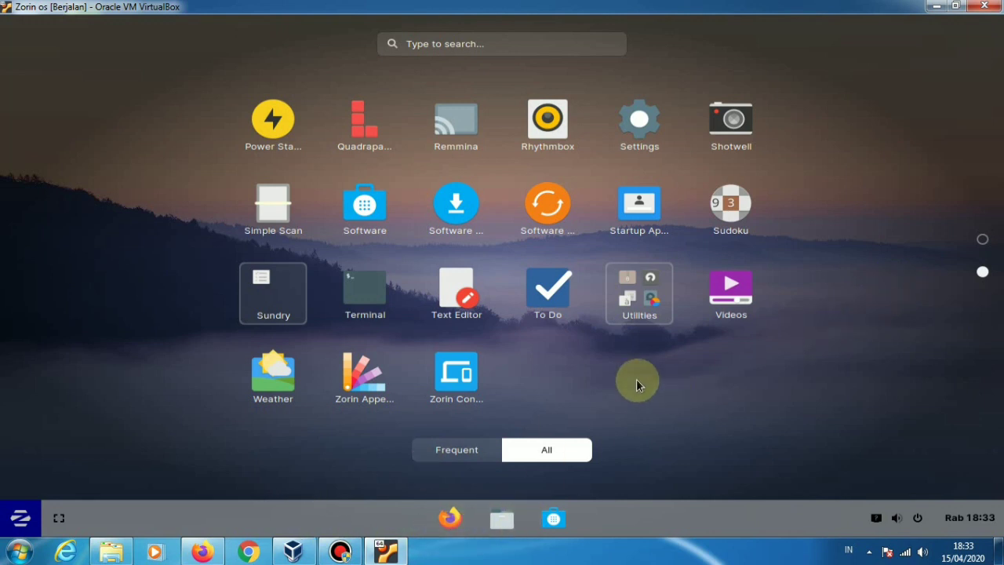
{"action": "scroll", "coordinate": [636, 378], "scroll_direction": "up", "scroll_amount": 1}
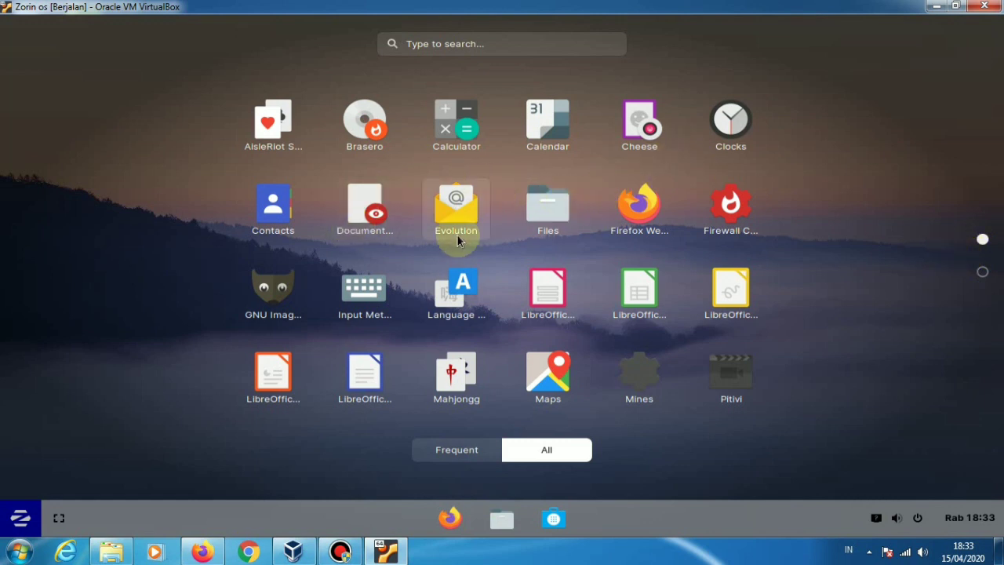
Look through the Office and Internet categories of the Zorin menu and close the menu
{"action": "key", "text": "super"}
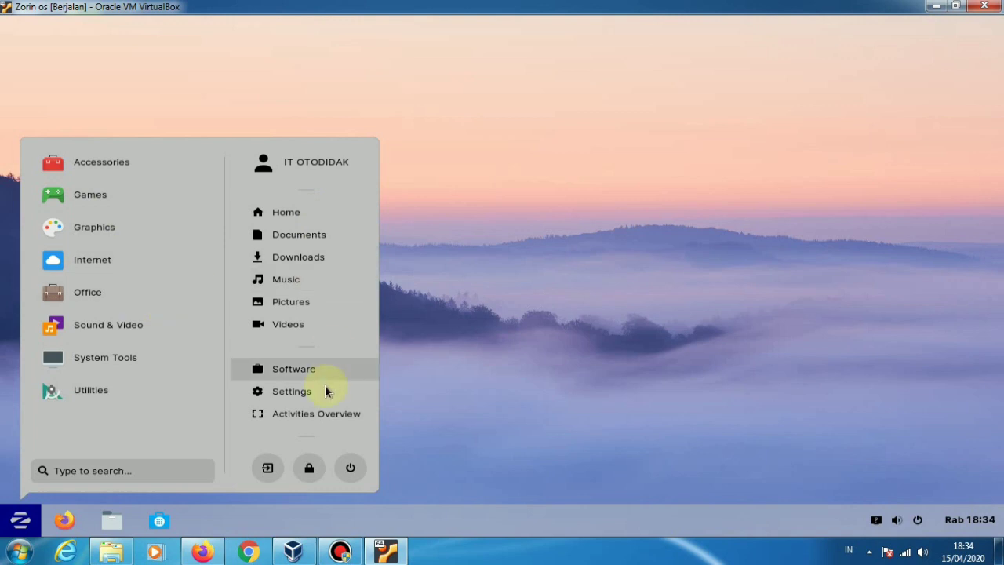
{"action": "left_click", "coordinate": [92, 303]}
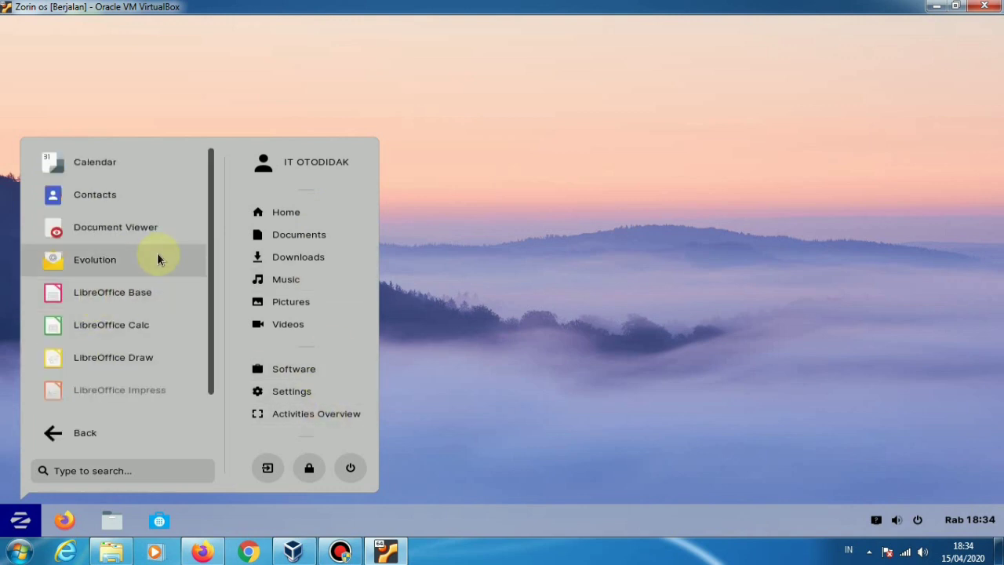
{"action": "scroll", "coordinate": [156, 254], "scroll_direction": "down", "scroll_amount": 1}
{"action": "scroll", "coordinate": [186, 337], "scroll_direction": "up", "scroll_amount": 1}
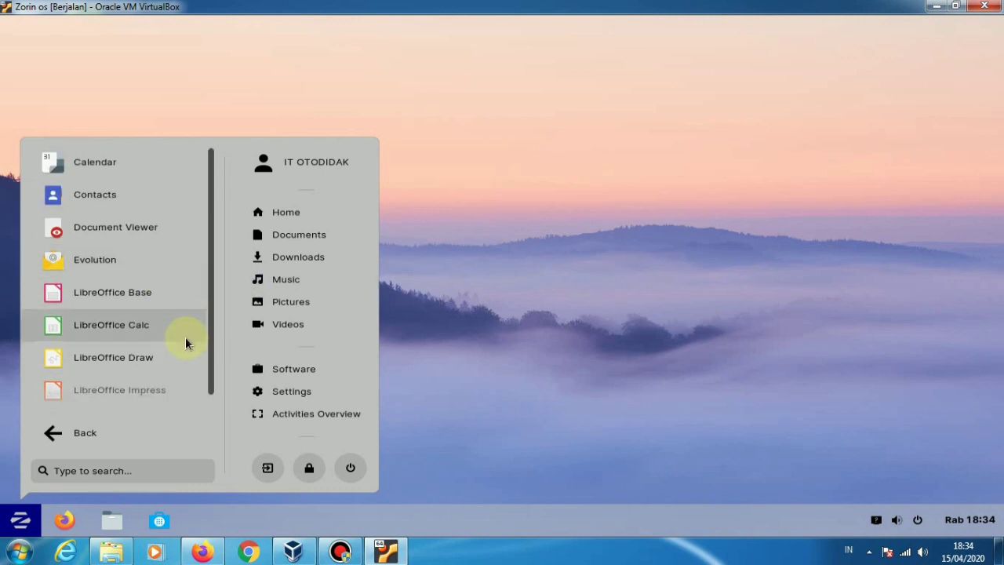
{"action": "left_click", "coordinate": [76, 435]}
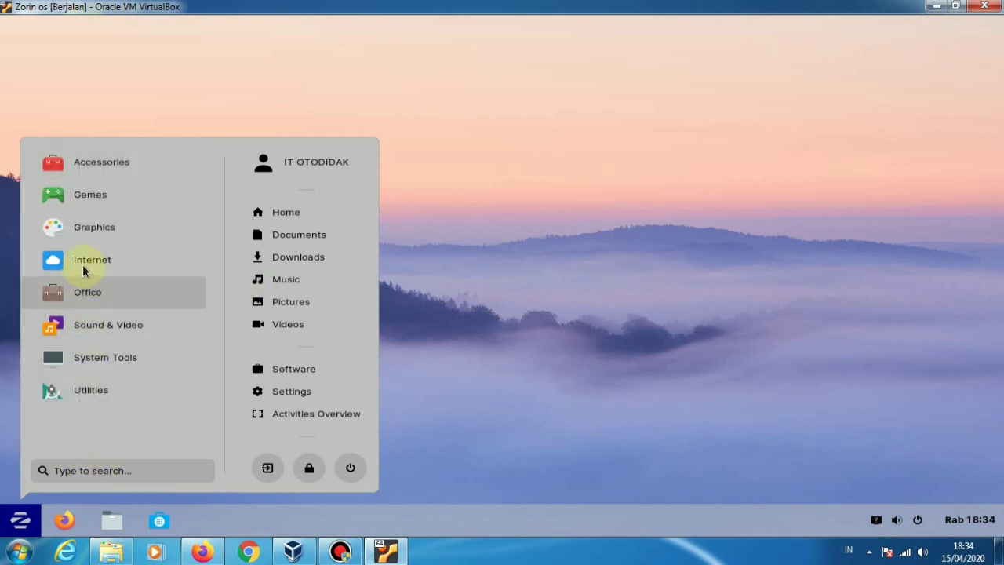
{"action": "left_click", "coordinate": [84, 267]}
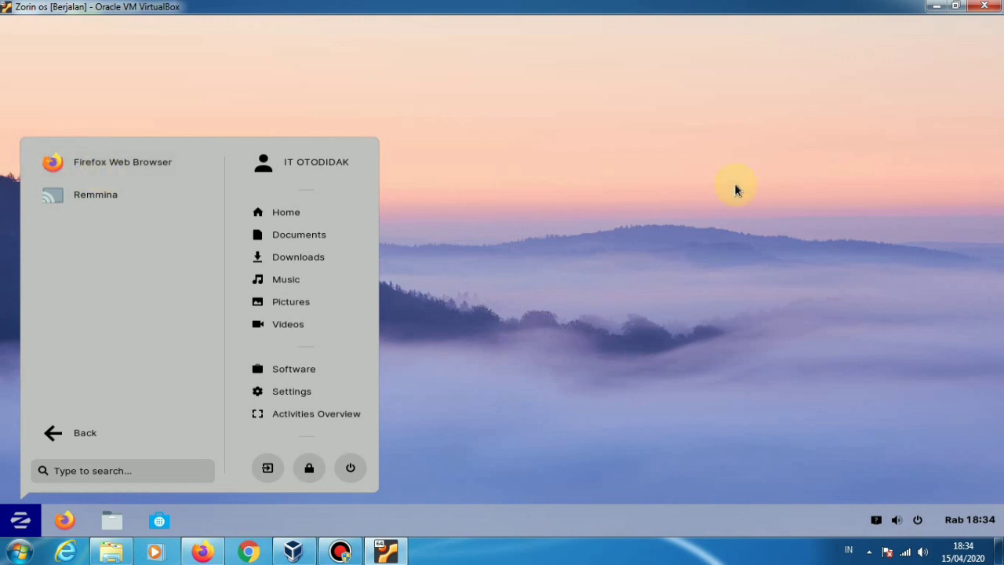
{"action": "left_click", "coordinate": [685, 172]}
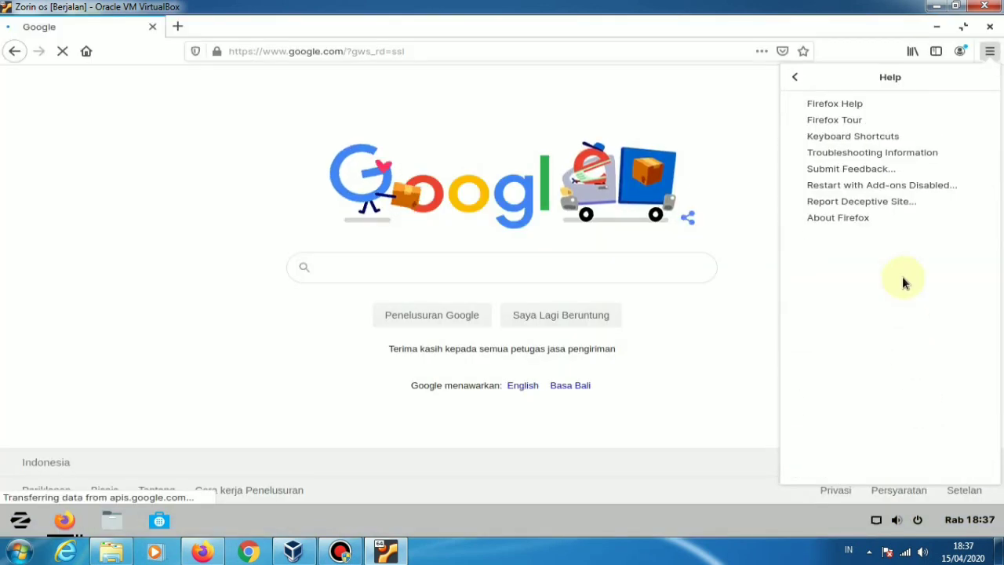
Check the version information in About Firefox, close the browser and reopen the Zorin menu
{"action": "left_click", "coordinate": [843, 219]}
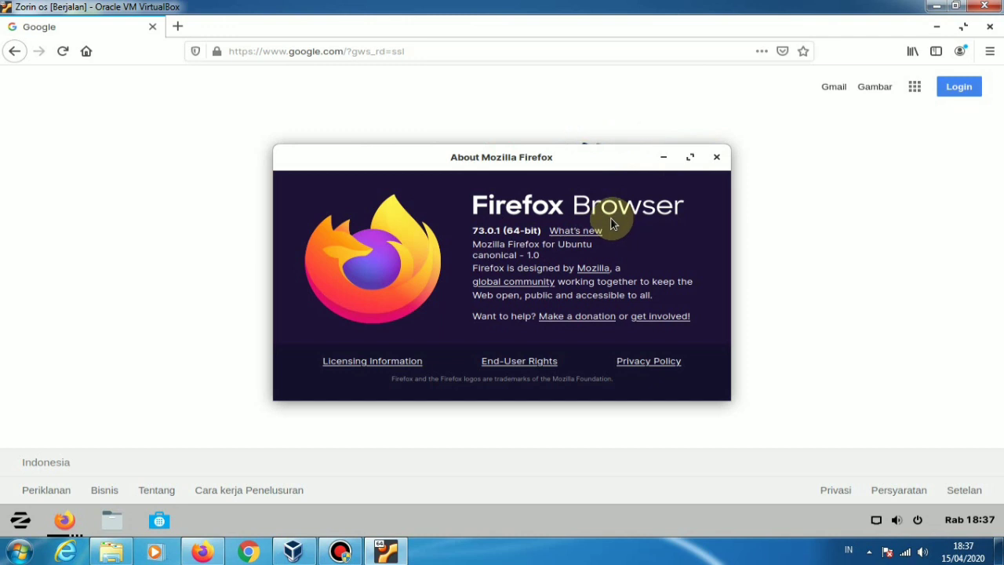
{"action": "left_click", "coordinate": [715, 159]}
{"action": "key", "text": "ctrl+q"}
{"action": "left_click", "coordinate": [19, 523]}
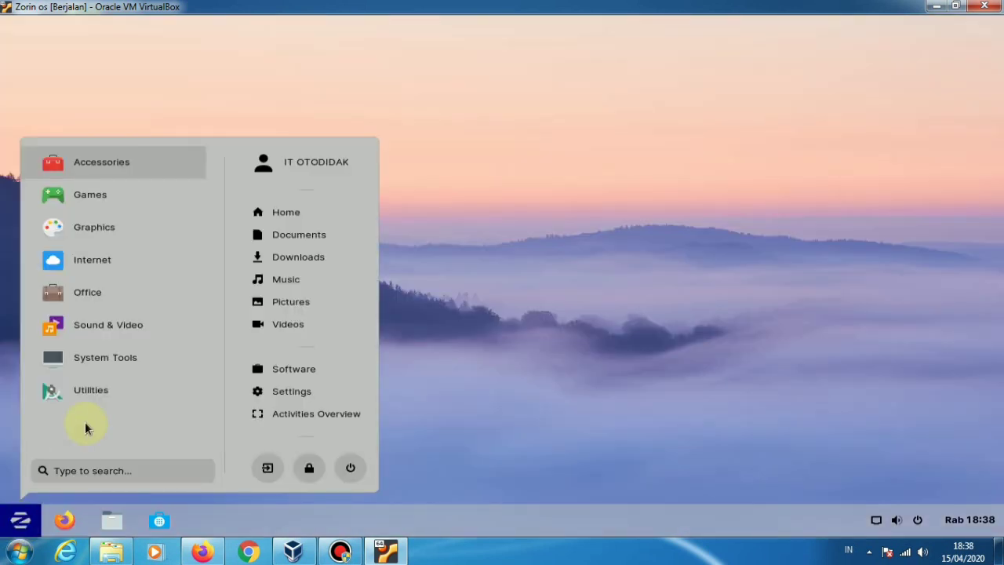